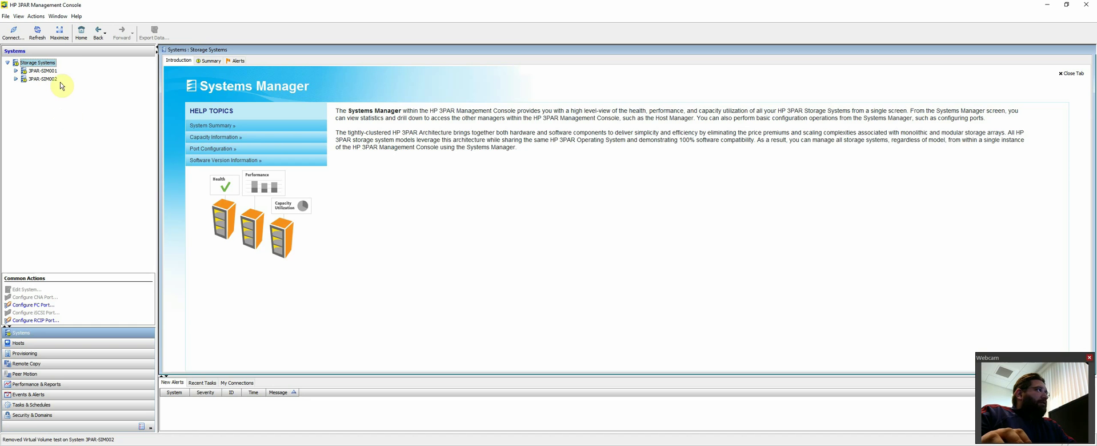
Step: Review the hosts on 3PAR-SIM001, including simhost001's details and paths
left_click(43, 71)
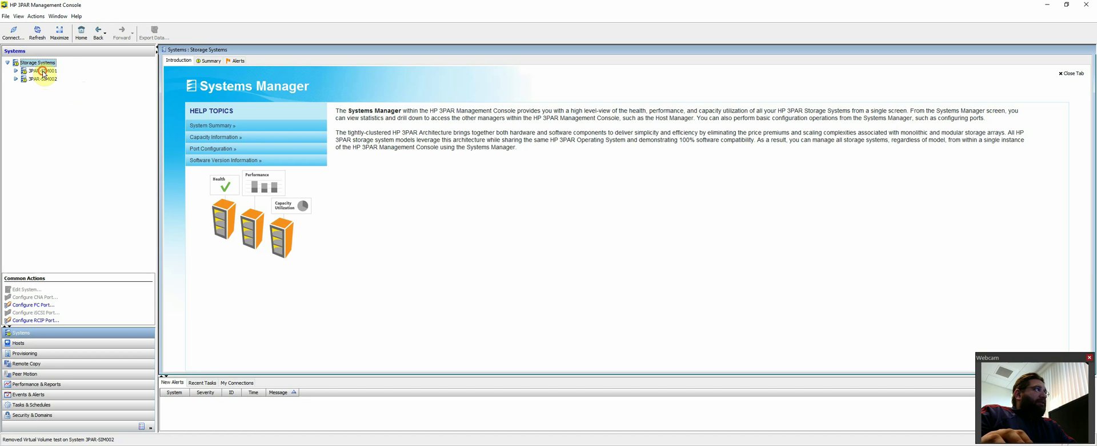
left_click(38, 62)
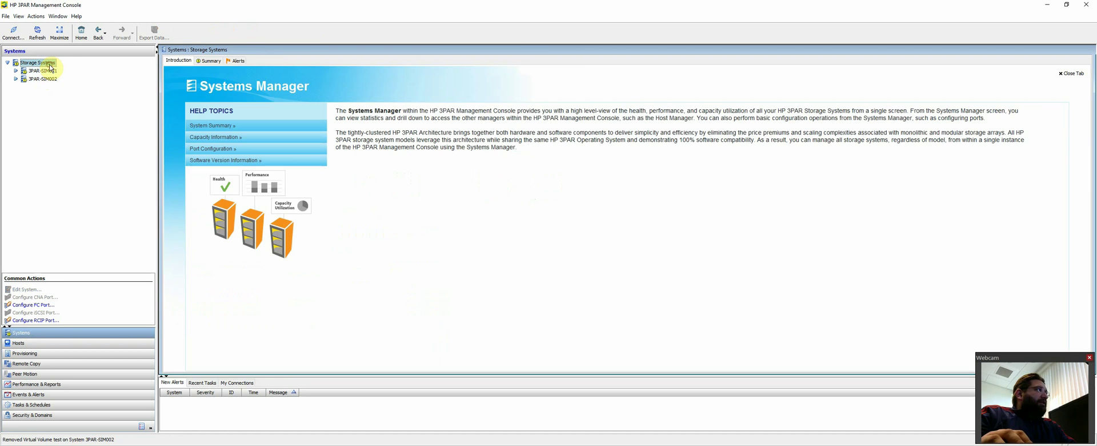
left_click(44, 346)
left_click(36, 103)
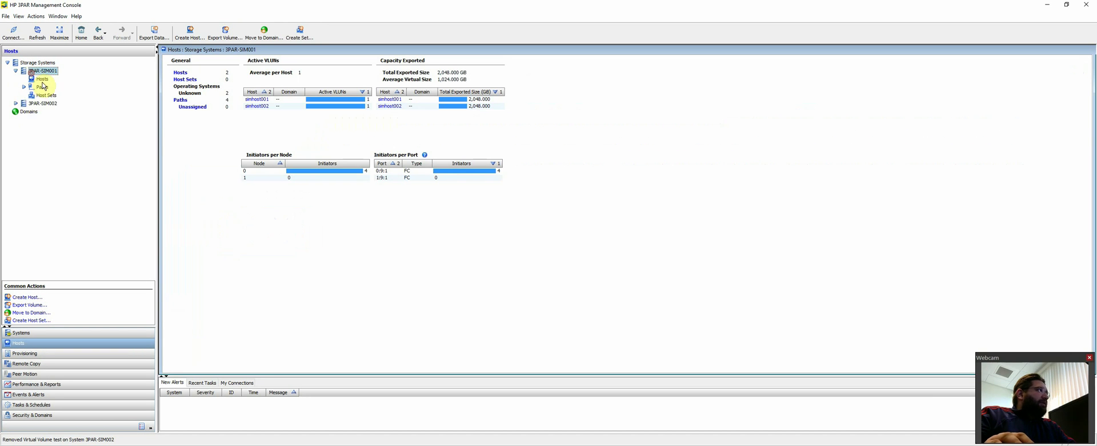
left_click(42, 79)
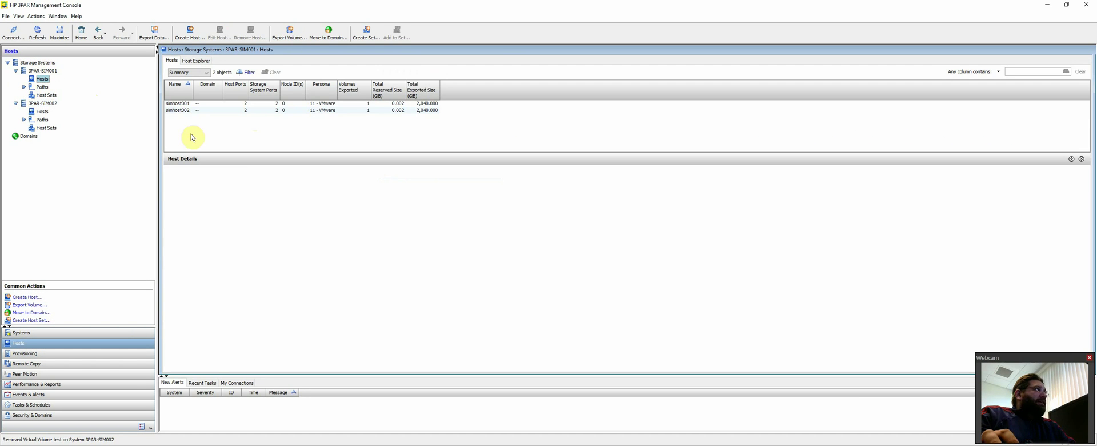
left_click(213, 104)
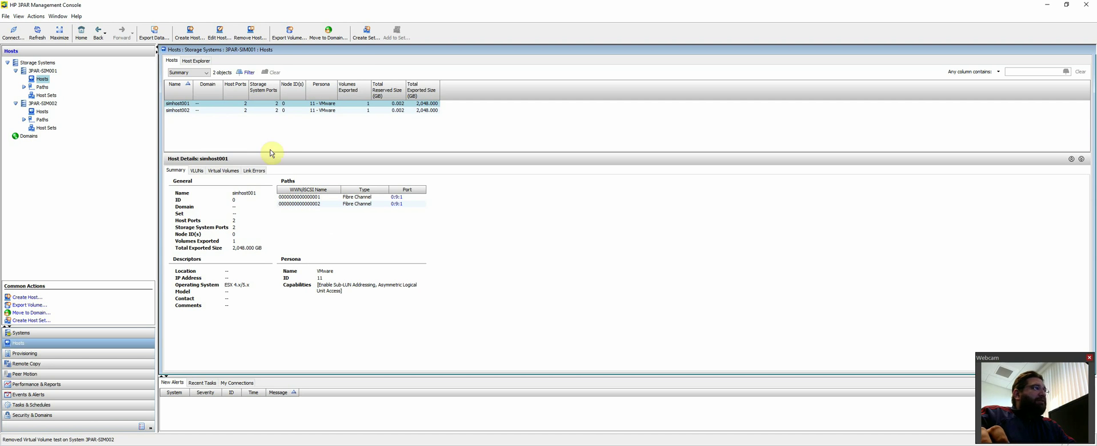
Step: Review 3PAR-SIM002's DR hosts simhost001dr and simhost002dr, widening the Name column
left_click(46, 113)
left_click(213, 103)
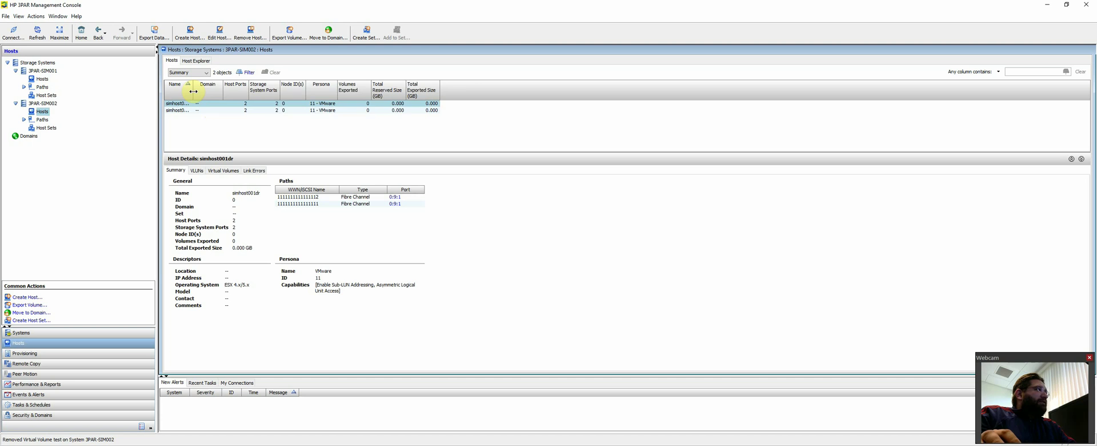
left_click_drag(193, 91, 231, 91)
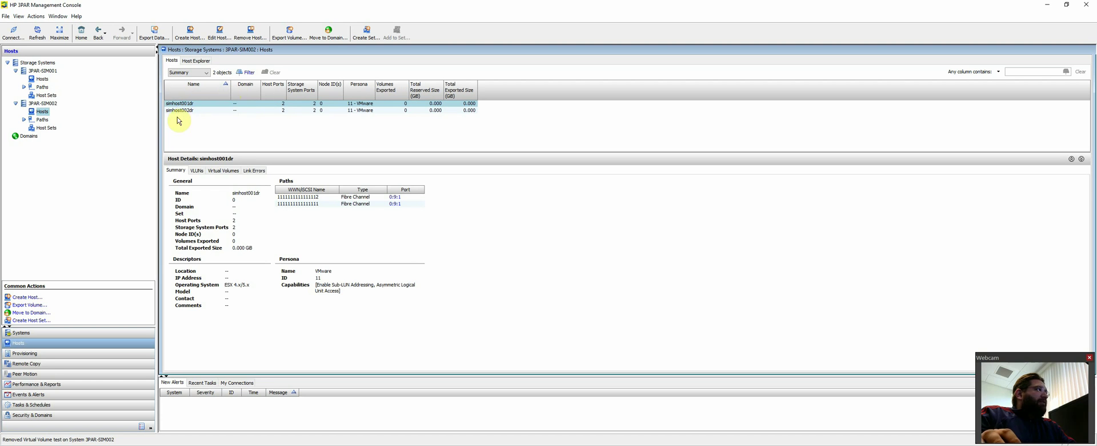
left_click(228, 112)
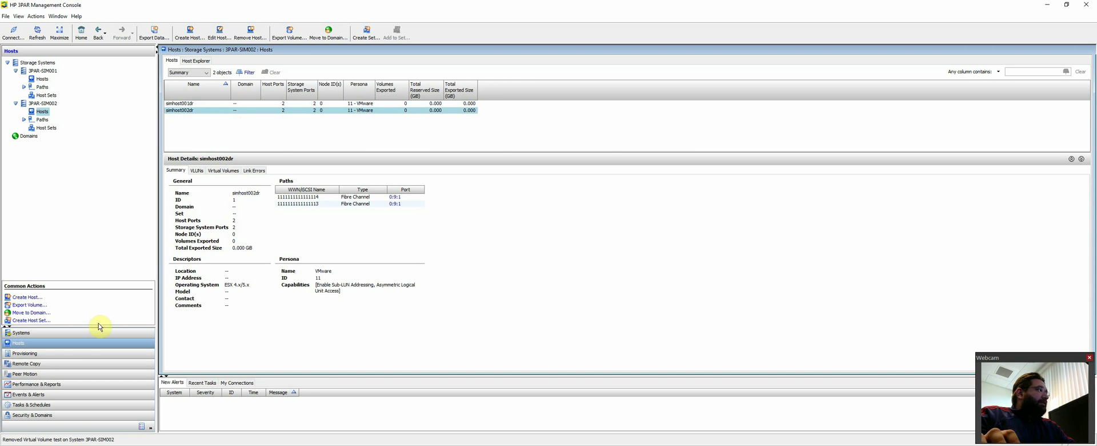
Step: Compare 3PAR-SIM001's volumes test and test2, then list 3PAR-SIM002's virtual volumes
left_click(46, 353)
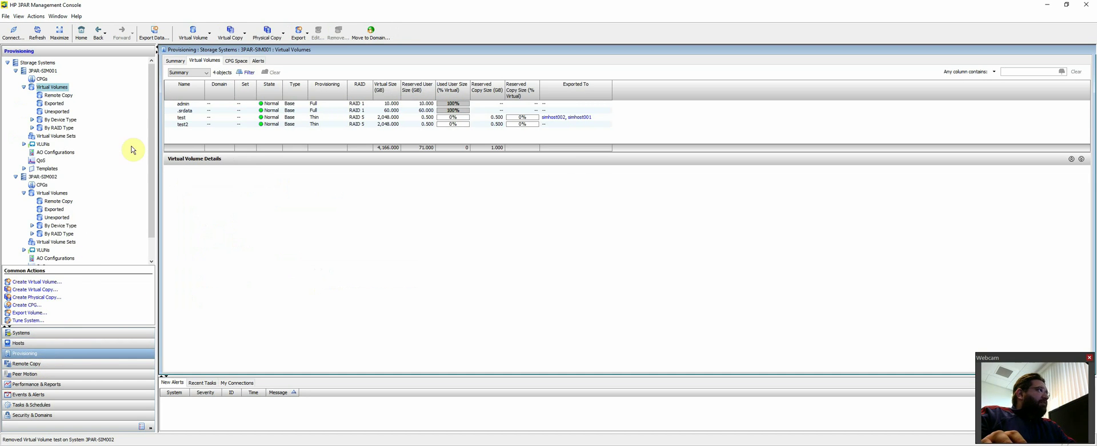
left_click(227, 124)
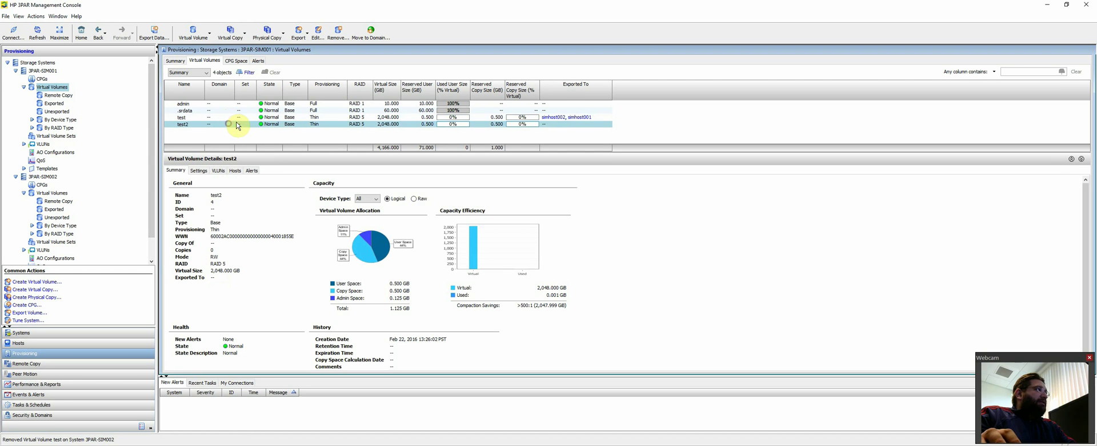
left_click(252, 117)
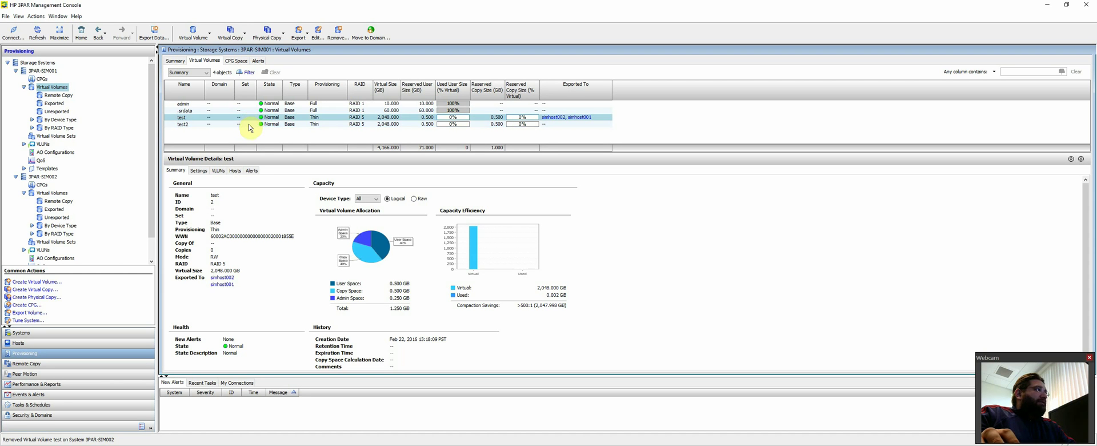
left_click(249, 124)
left_click(246, 117)
left_click(245, 123)
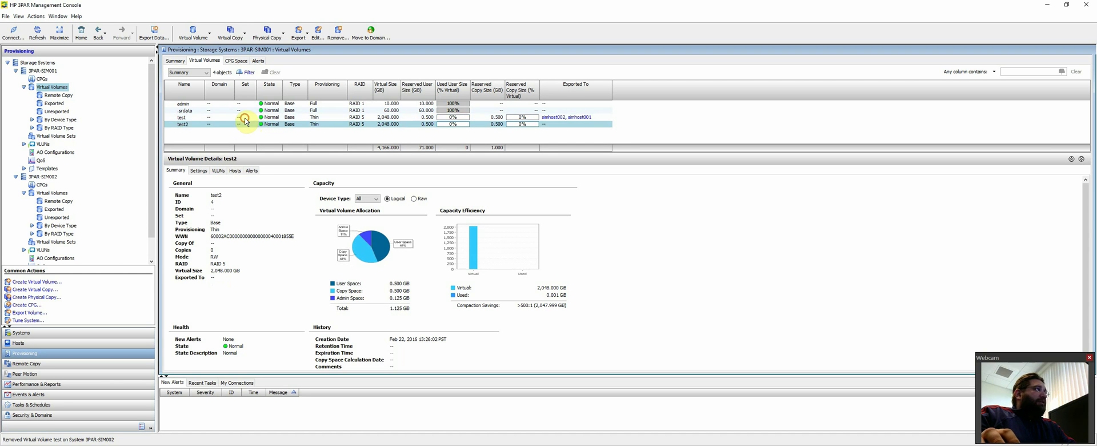
left_click(52, 193)
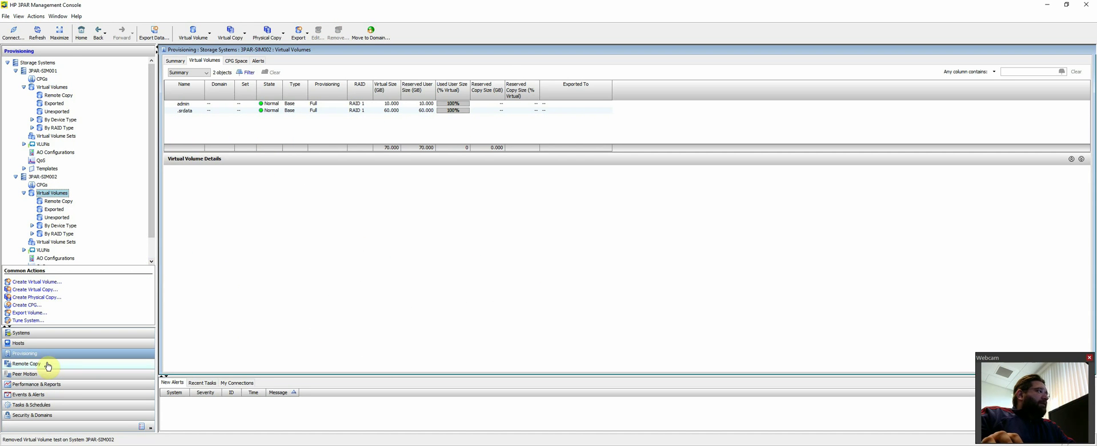
Step: Inspect 3PAR-SIM001's Remote Copy ports 0:3:1 and 1:3:1
left_click(65, 365)
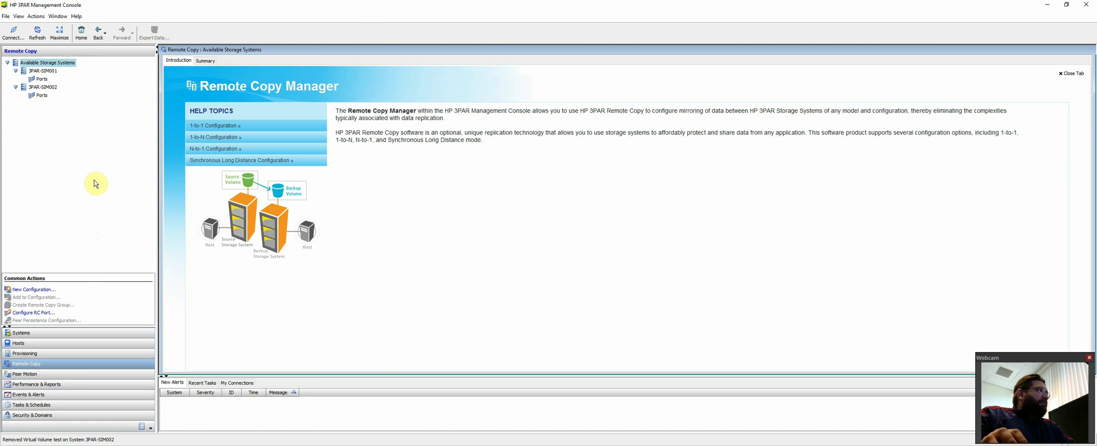
left_click(41, 78)
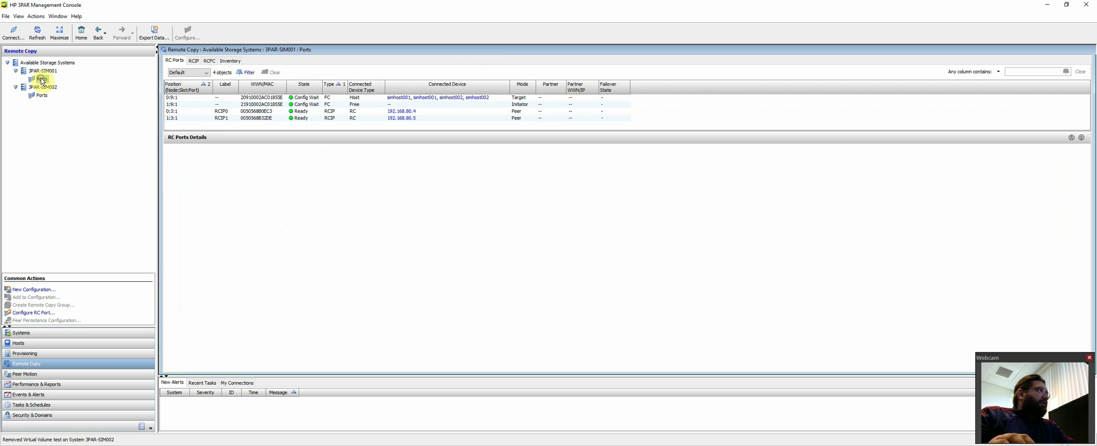
left_click(256, 112)
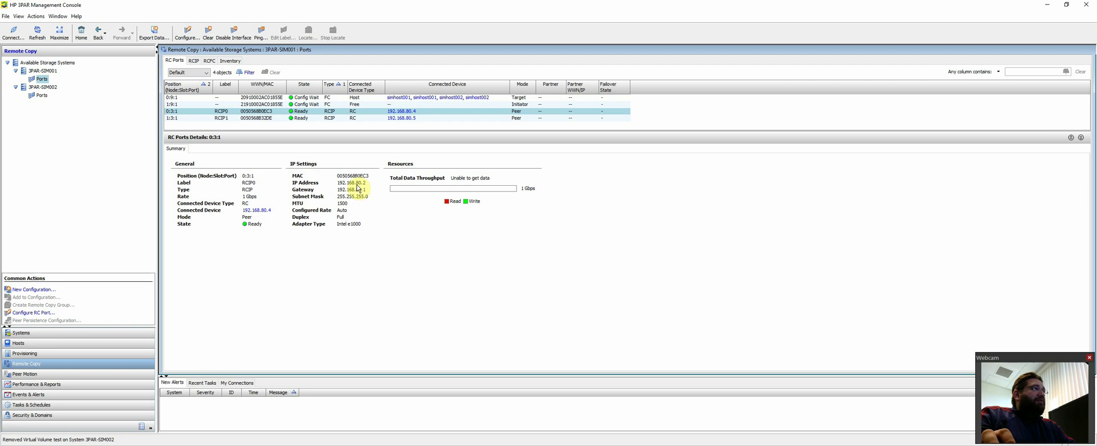
left_click(259, 119)
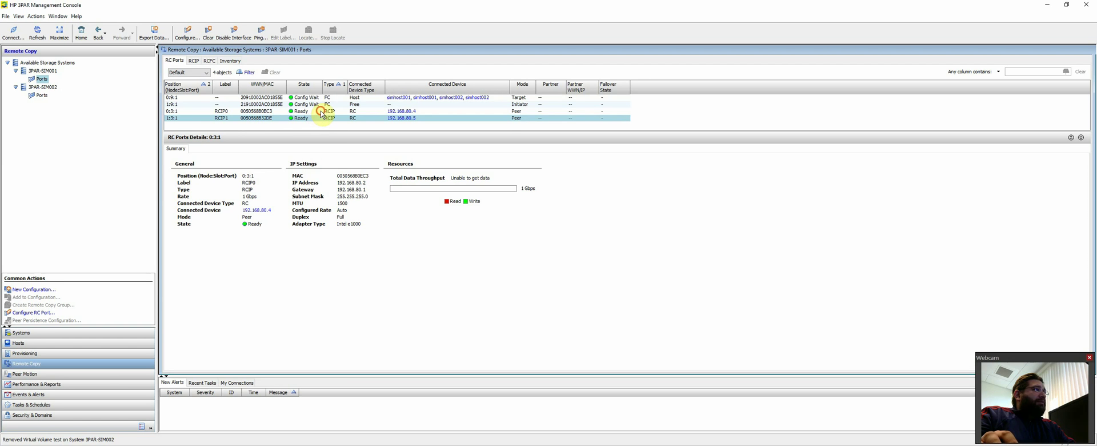
left_click(321, 112)
left_click(323, 117)
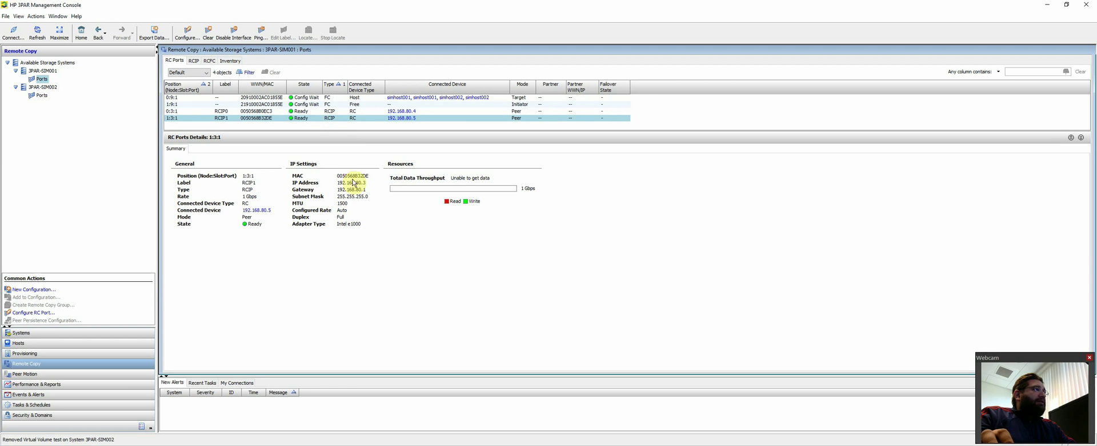
Step: Inspect 3PAR-SIM002's ports 0:3:1, 1:3:1 and 0:9:1, then return to 3PAR-SIM001's ports
left_click(41, 95)
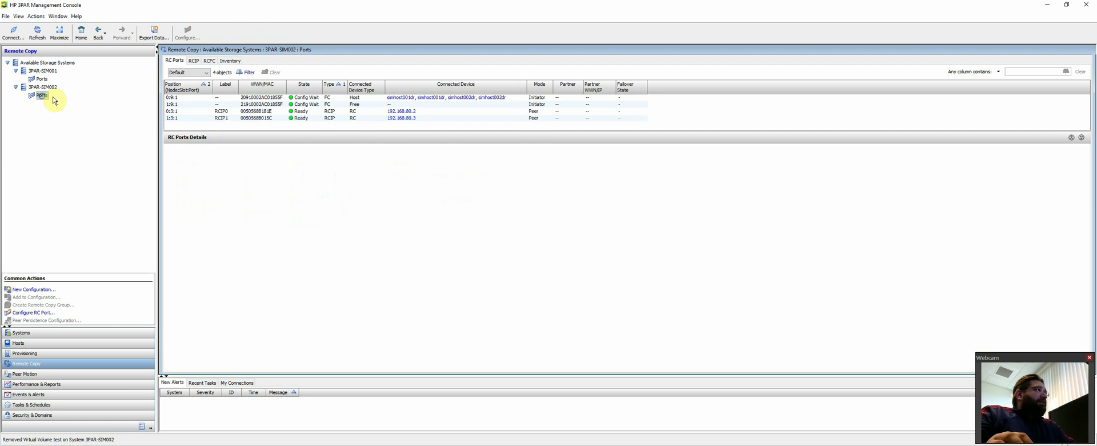
left_click(268, 112)
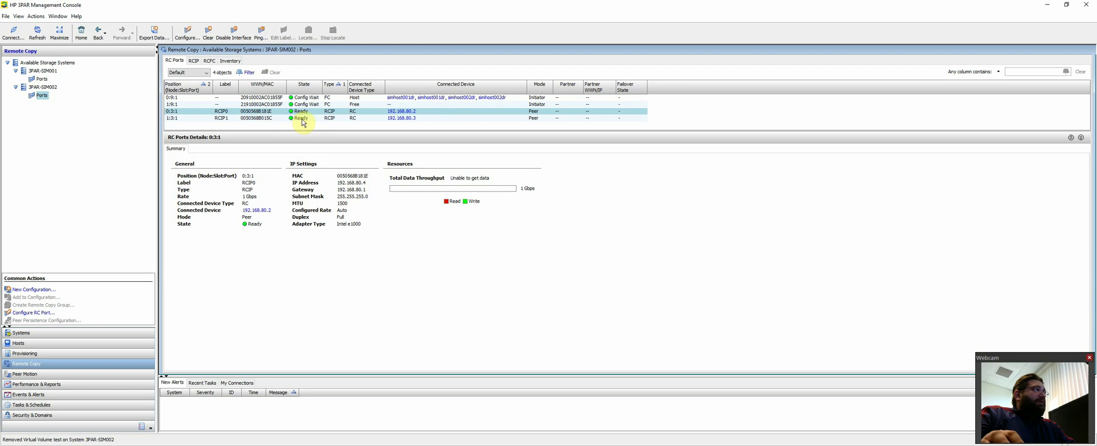
left_click(302, 119)
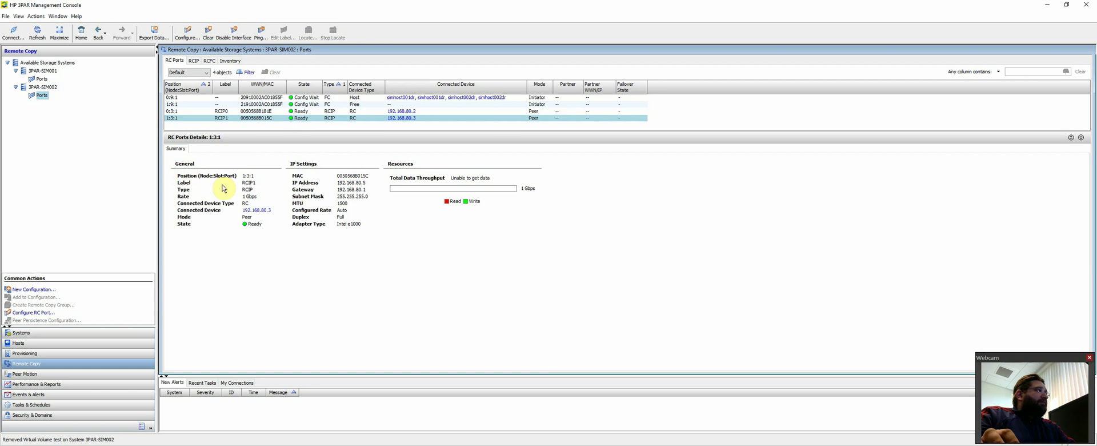
left_click(192, 98)
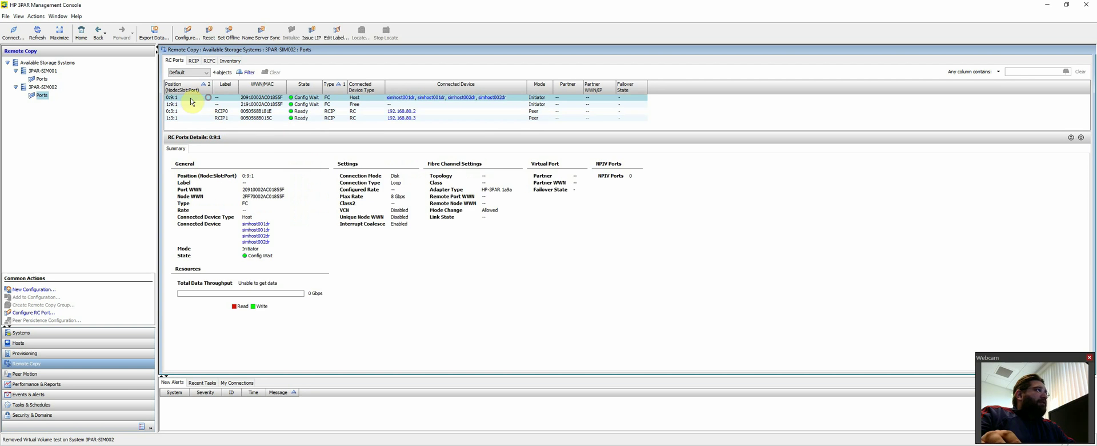
left_click(42, 79)
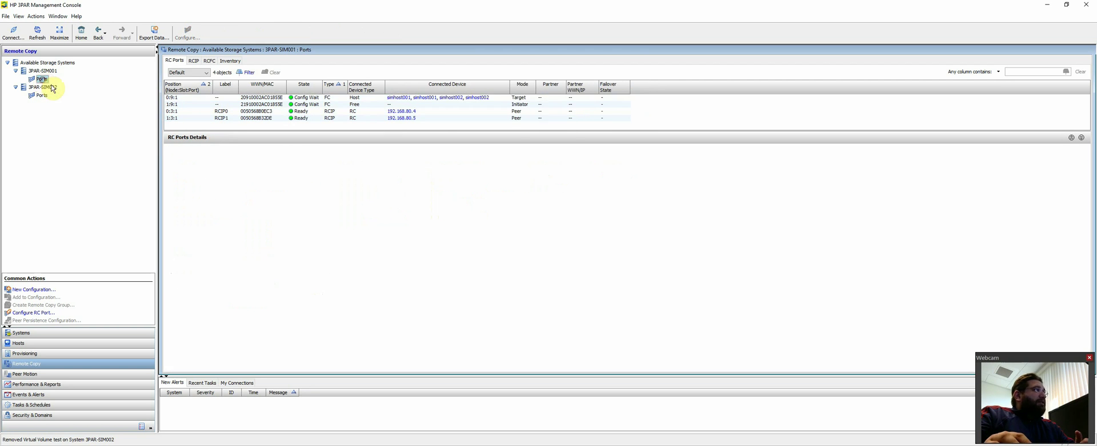
Step: Start a new 1-to-1 Remote Copy configuration pairing 3PAR-SIM001 with DR target 3PAR-SIM002
left_click(46, 289)
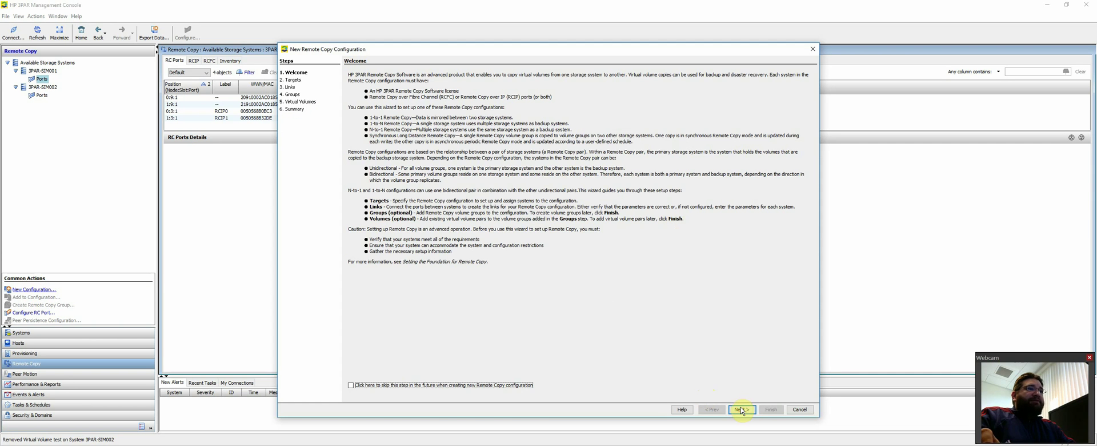
left_click(742, 409)
left_click(385, 112)
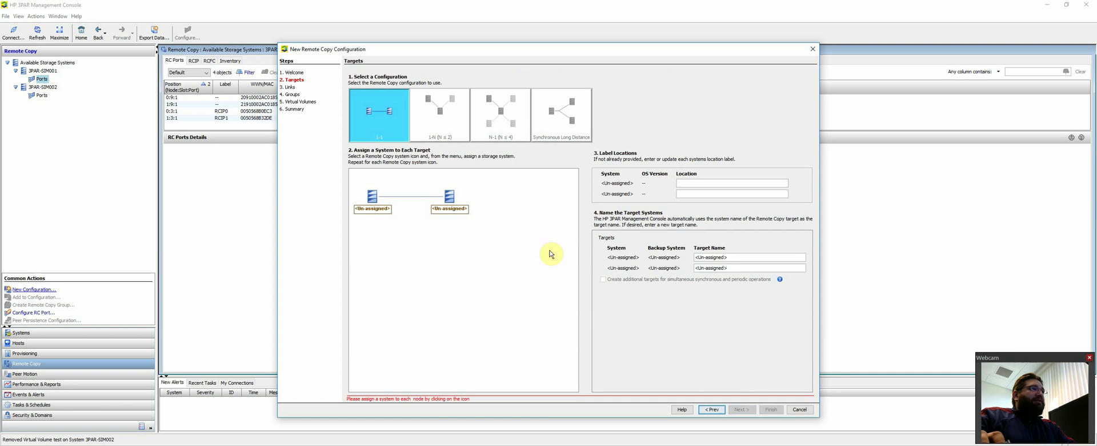
left_click(372, 197)
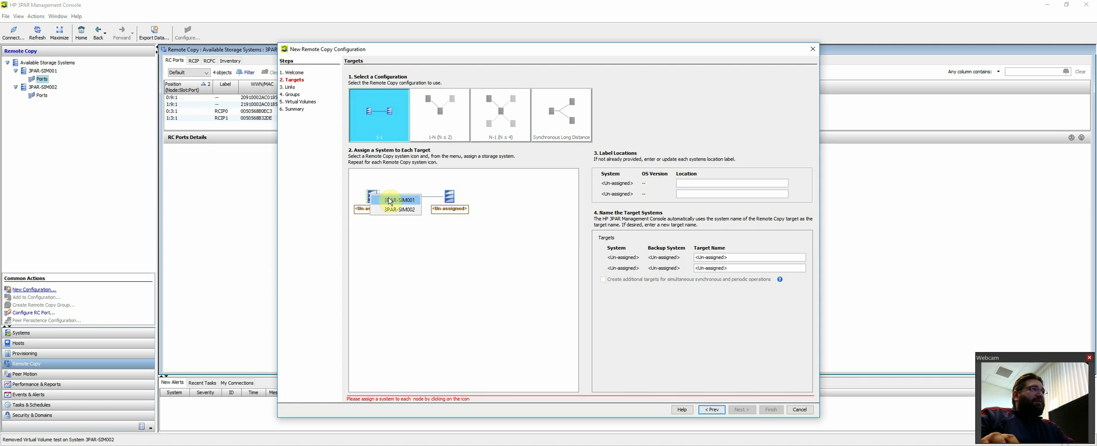
left_click(389, 200)
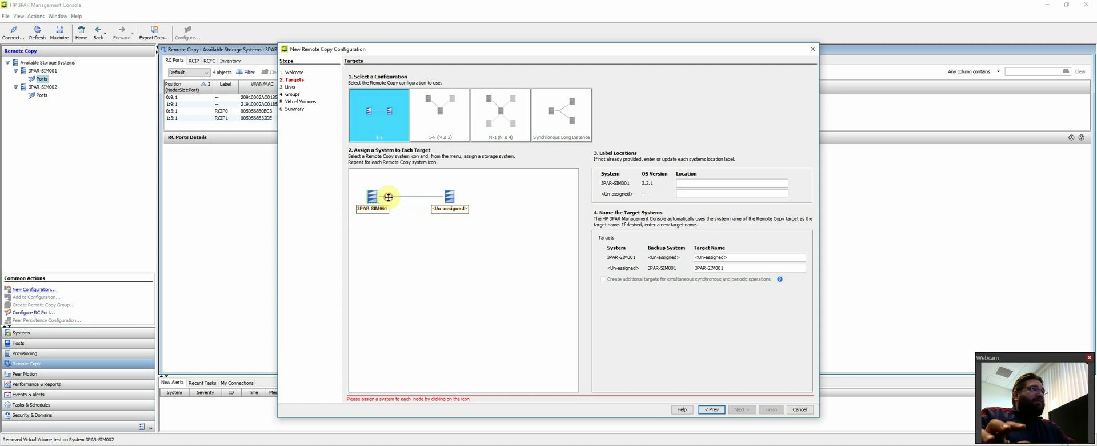
left_click(449, 197)
left_click(467, 211)
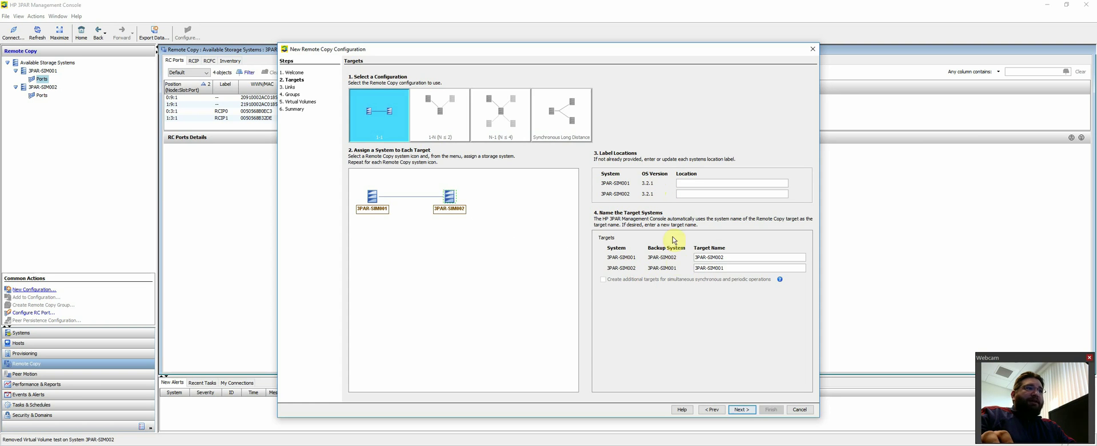
triple_click(739, 258)
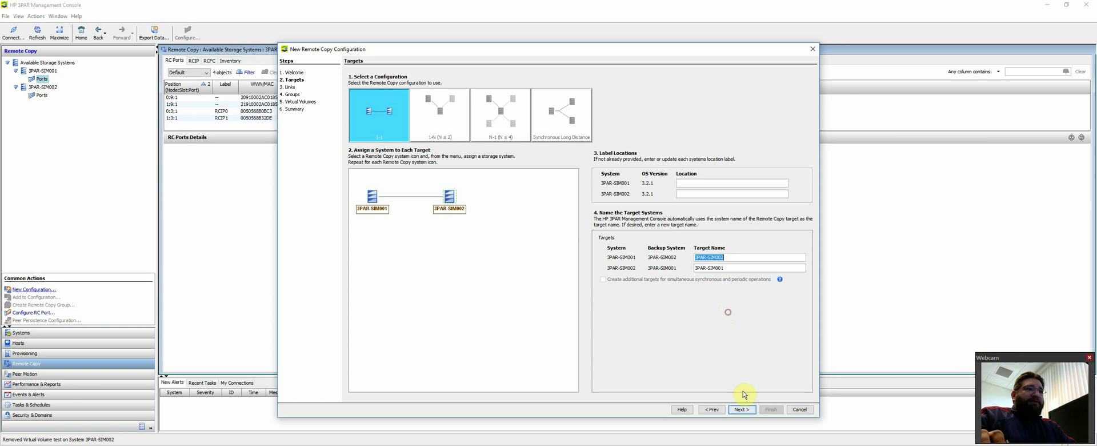
left_click(742, 410)
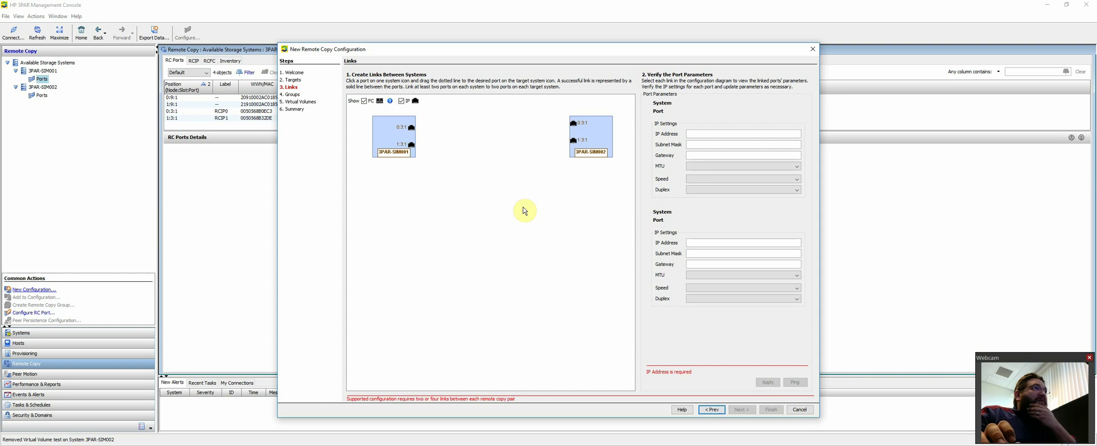
Step: Link ports 0:3:1 and 1:3:1 on 3PAR-SIM001 to the same ports on 3PAR-SIM002
left_click(413, 131)
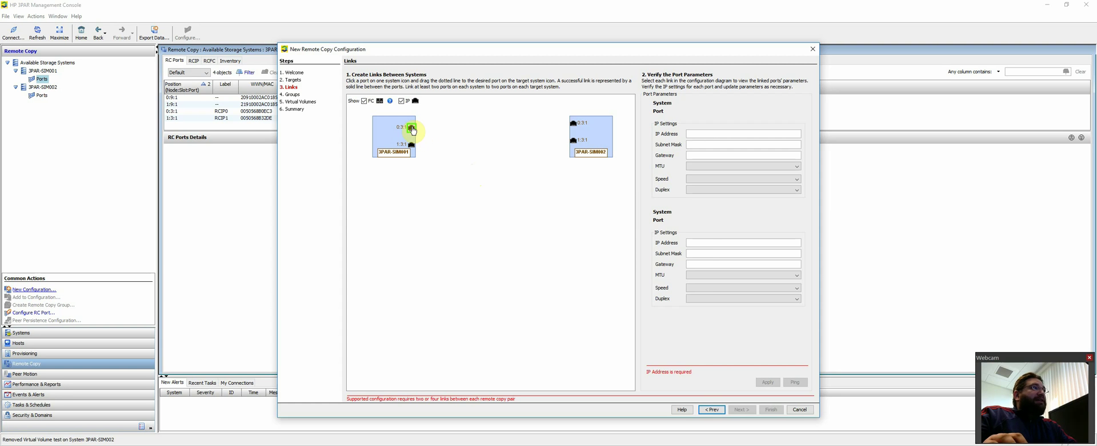
left_click_drag(413, 130, 575, 127)
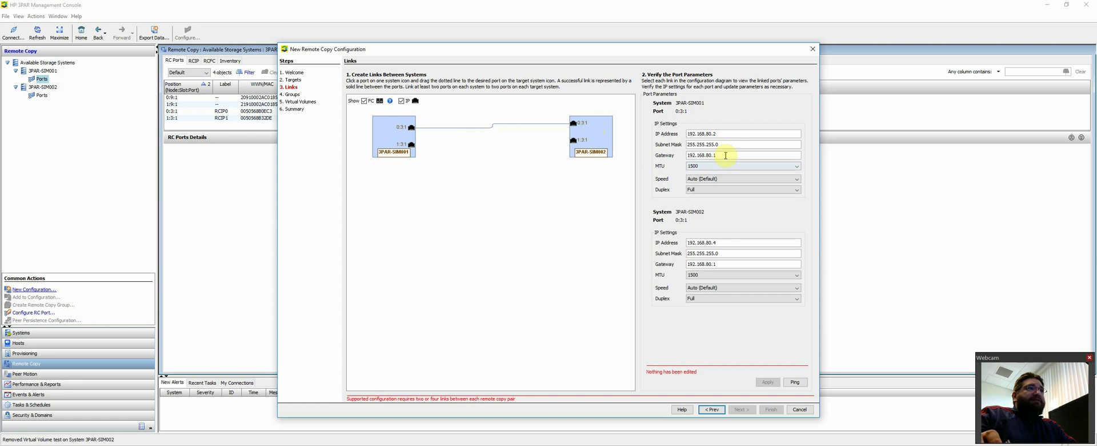
left_click_drag(412, 147, 574, 140)
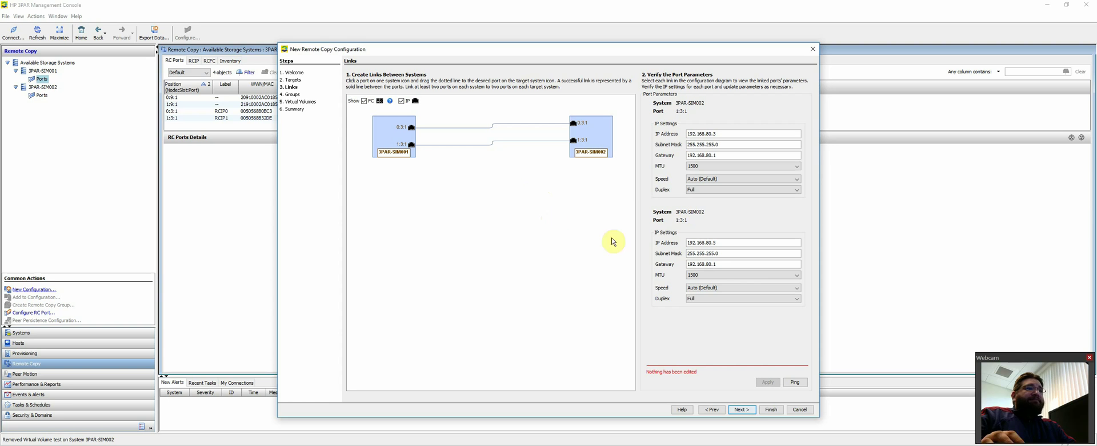
Step: Ping both new links, confirm they report OK in the details, and close the results
left_click(797, 383)
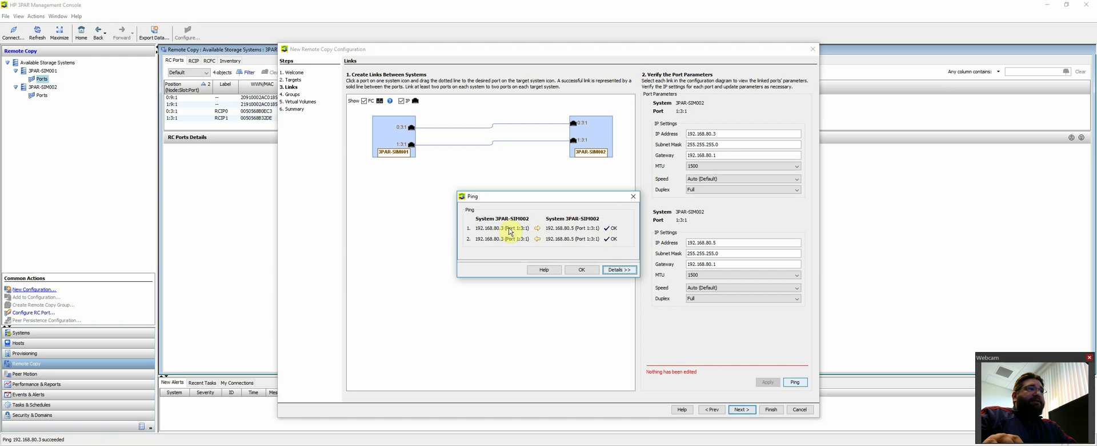
left_click(583, 270)
left_click(620, 270)
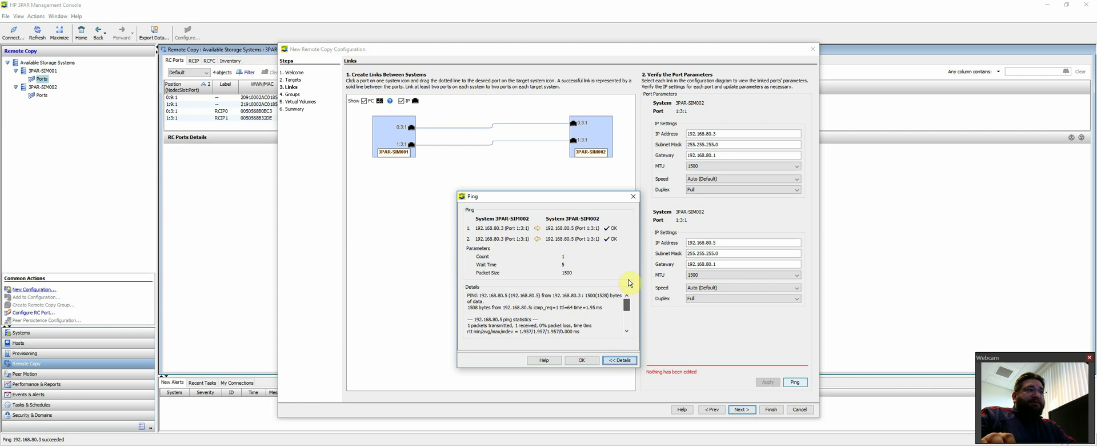
left_click(581, 361)
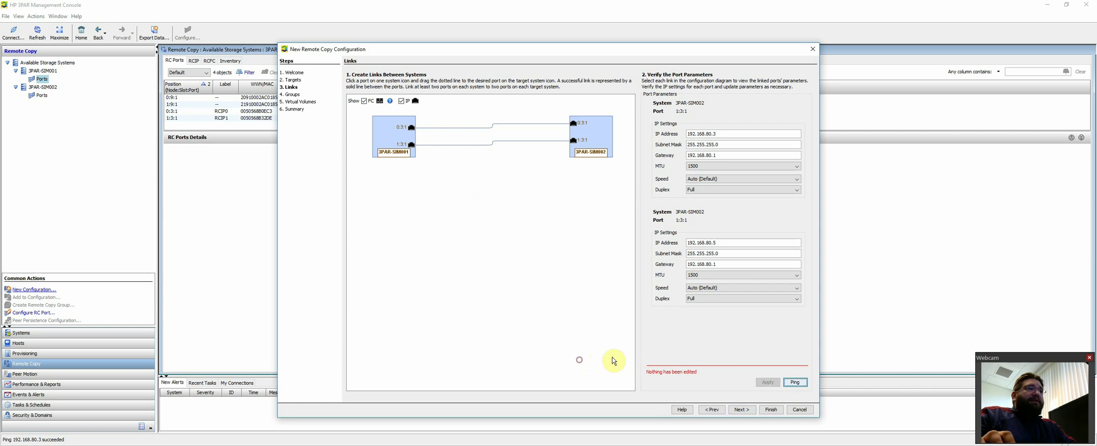
Step: Choose source system 3PAR-SIM001 and name the new group test_repl_prod
left_click(738, 410)
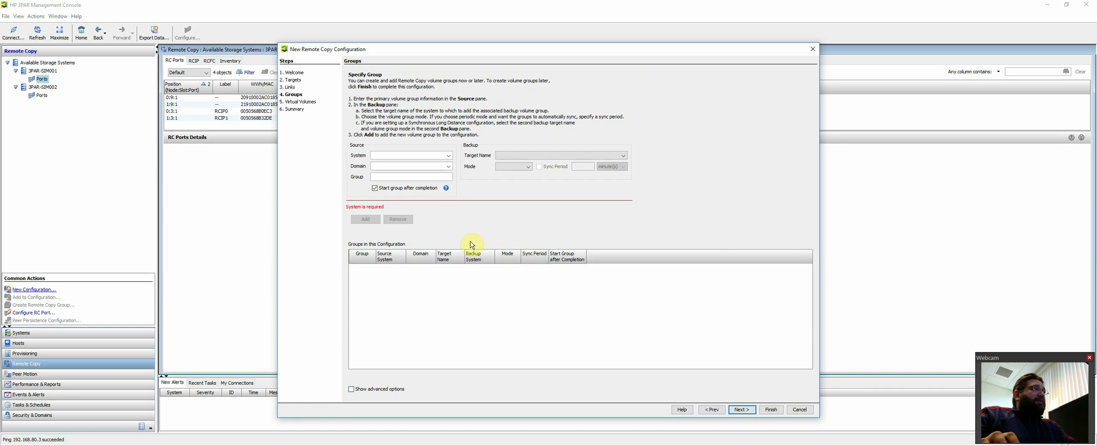
left_click(448, 156)
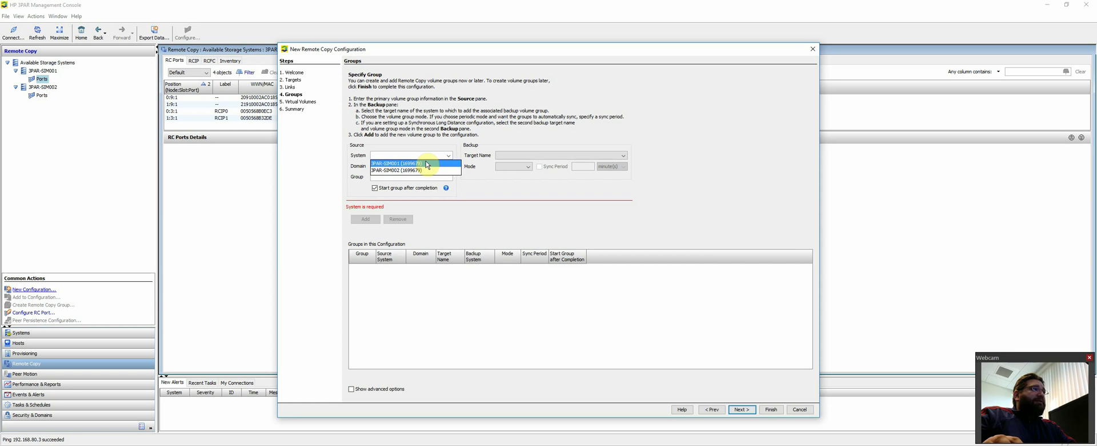
left_click(426, 164)
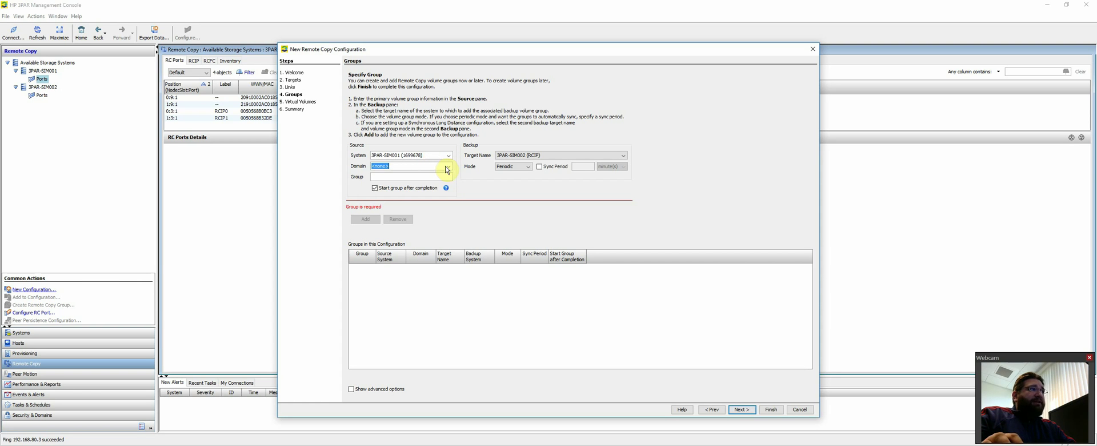
left_click(428, 177)
type("test_repl_prod")
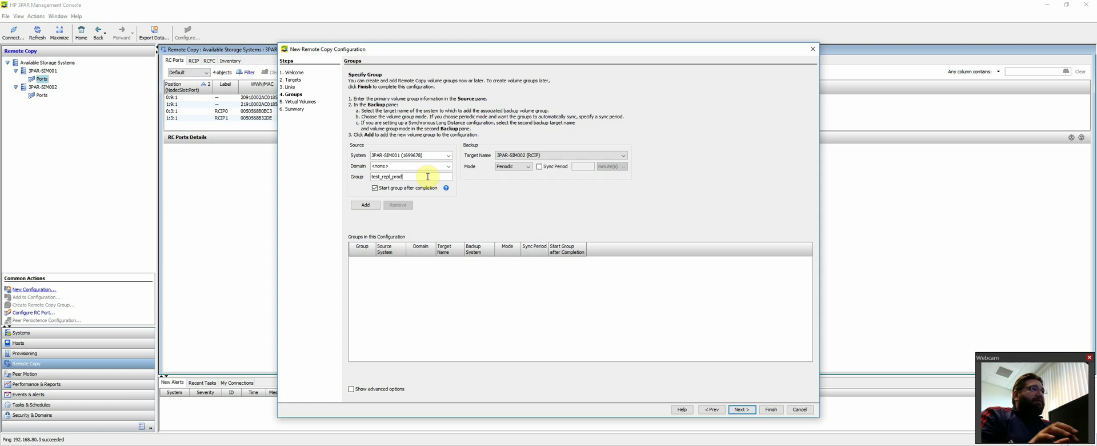
Step: Keep target 3PAR-SIM002 and Periodic mode, set a 10-minute sync period, and add the group
left_click(535, 158)
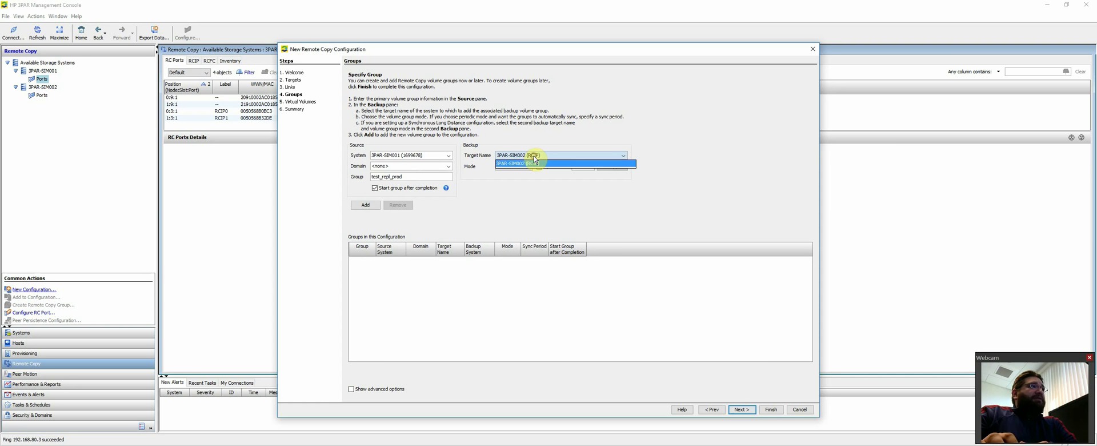
left_click(535, 157)
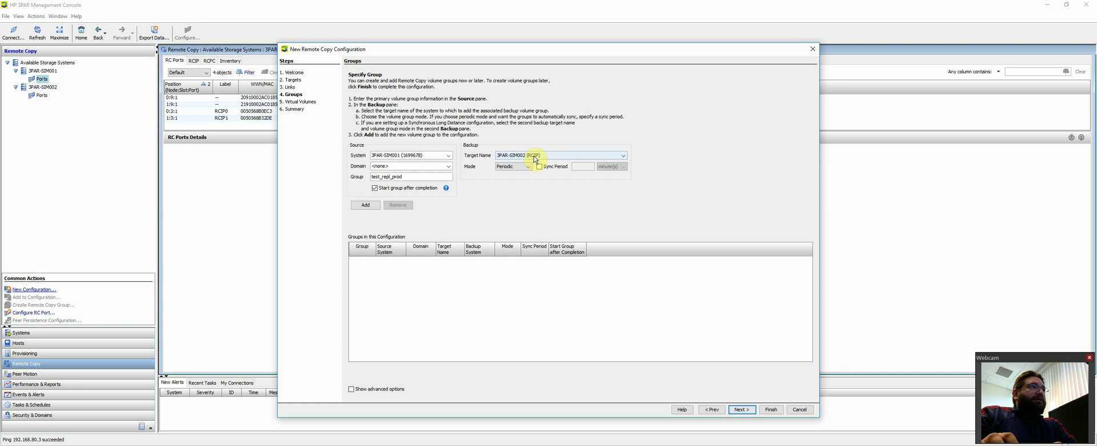
left_click(524, 170)
left_click(524, 170)
left_click(549, 166)
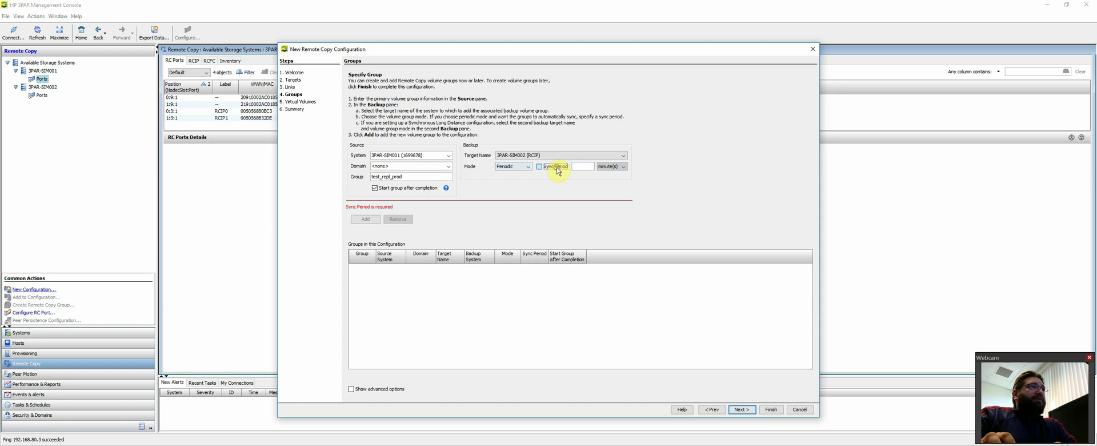
left_click(581, 167)
type("10")
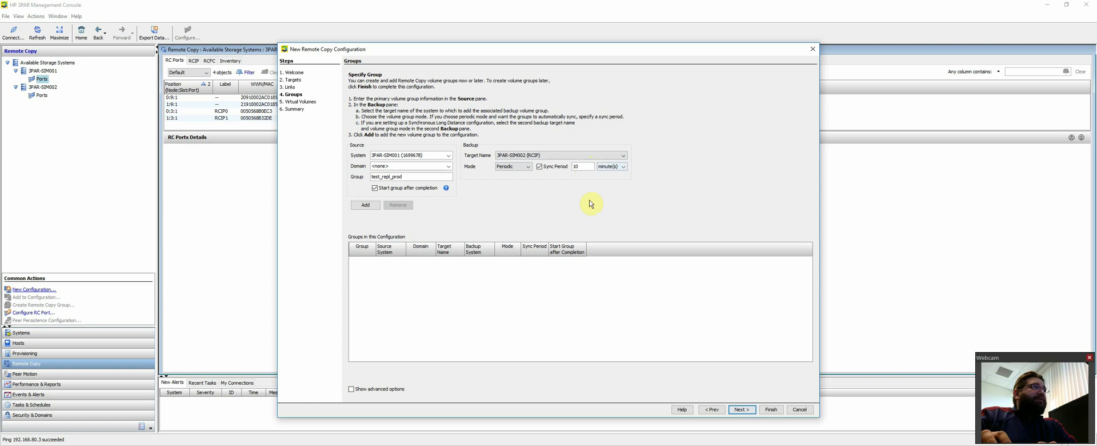
left_click(374, 206)
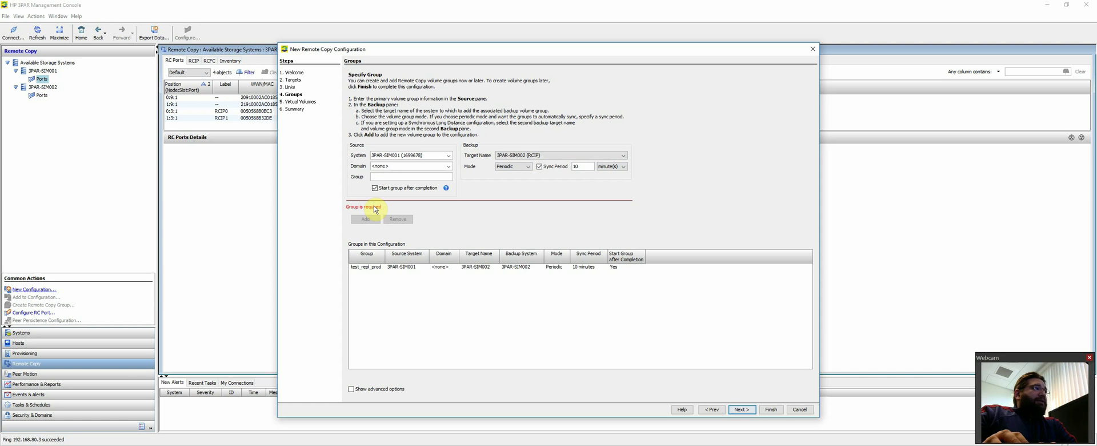
left_click(453, 267)
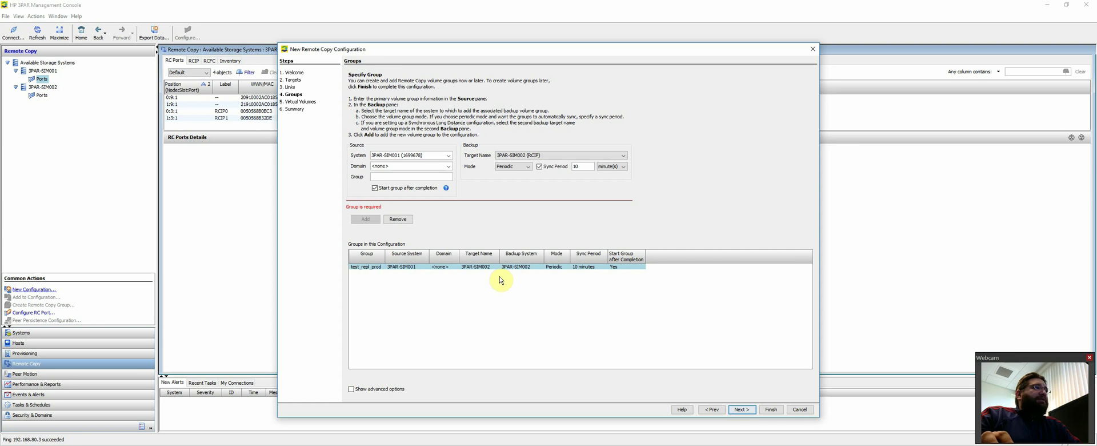
Step: Review the Virtual Volumes step for test_repl_prod, briefly revisiting the Groups step
left_click(740, 410)
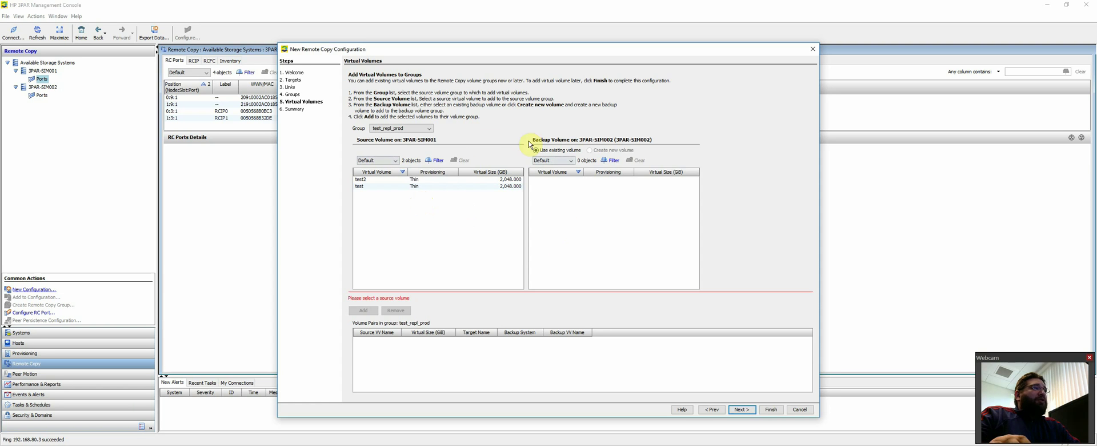
left_click(407, 130)
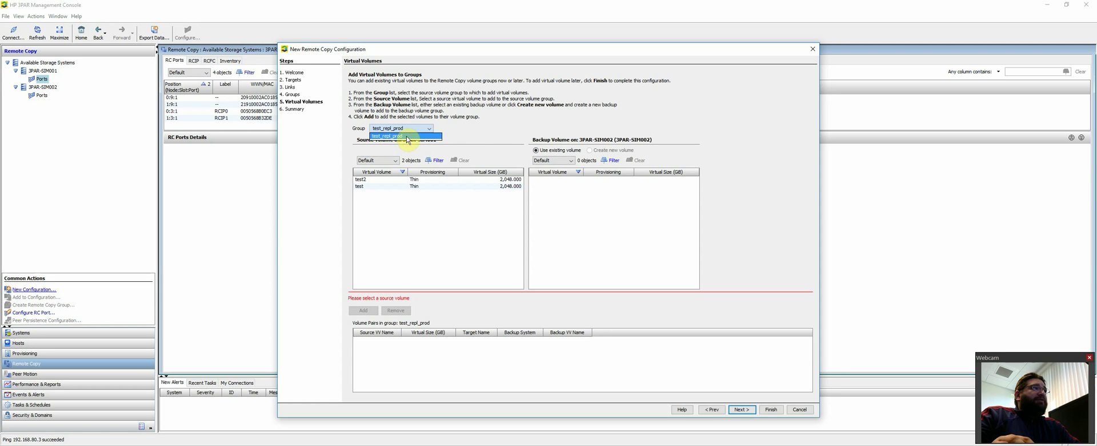
left_click(477, 129)
left_click(711, 409)
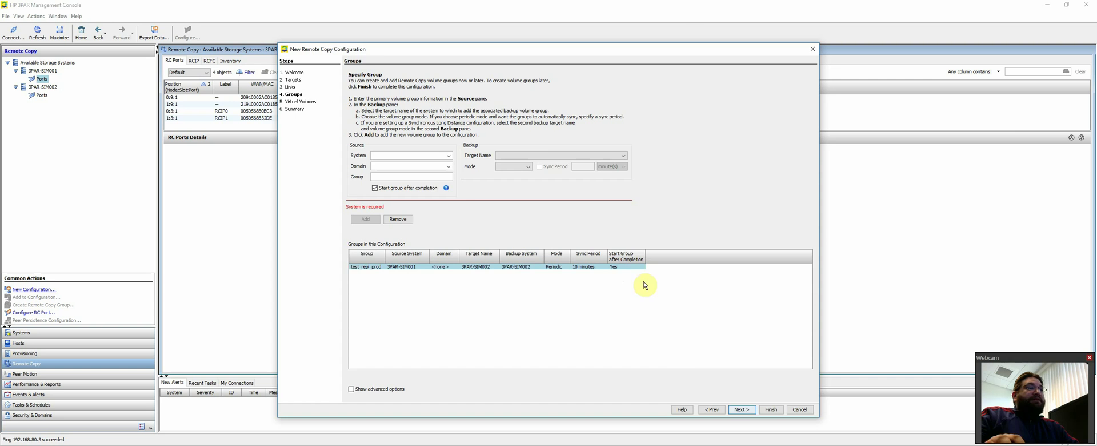
left_click(743, 411)
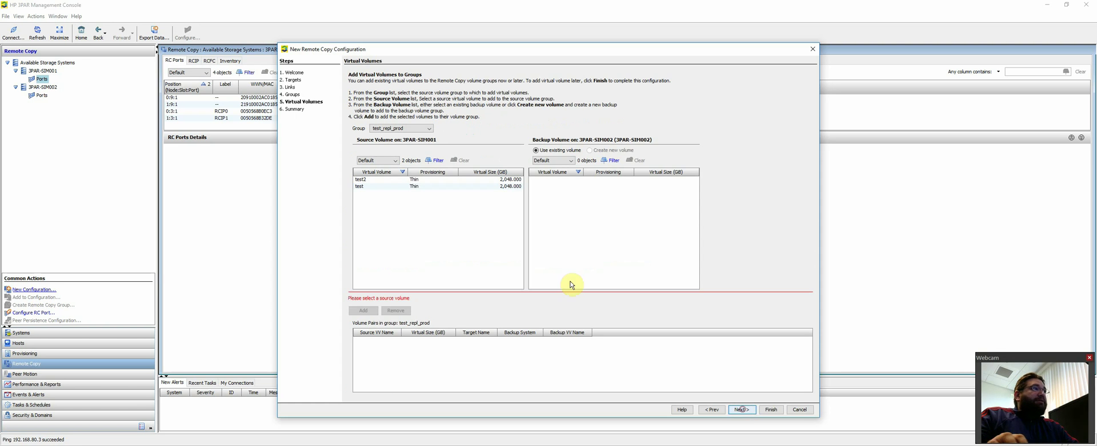
Step: Pair source volume test with a new backup volume using FC_r5 user and copy CPGs
left_click(413, 187)
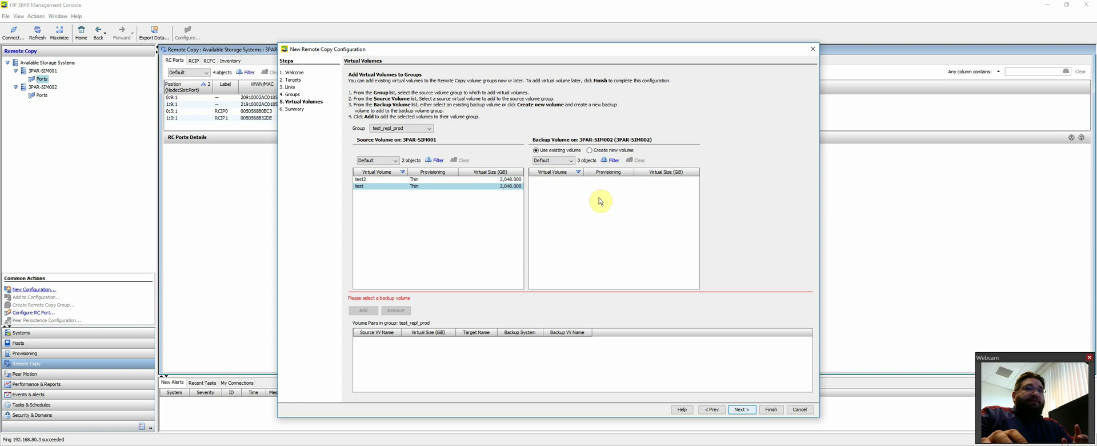
left_click(594, 150)
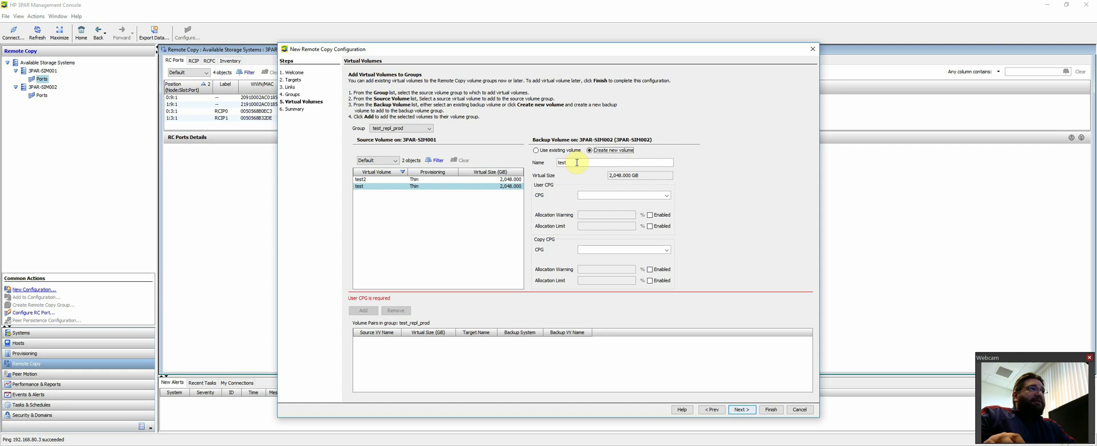
left_click(667, 196)
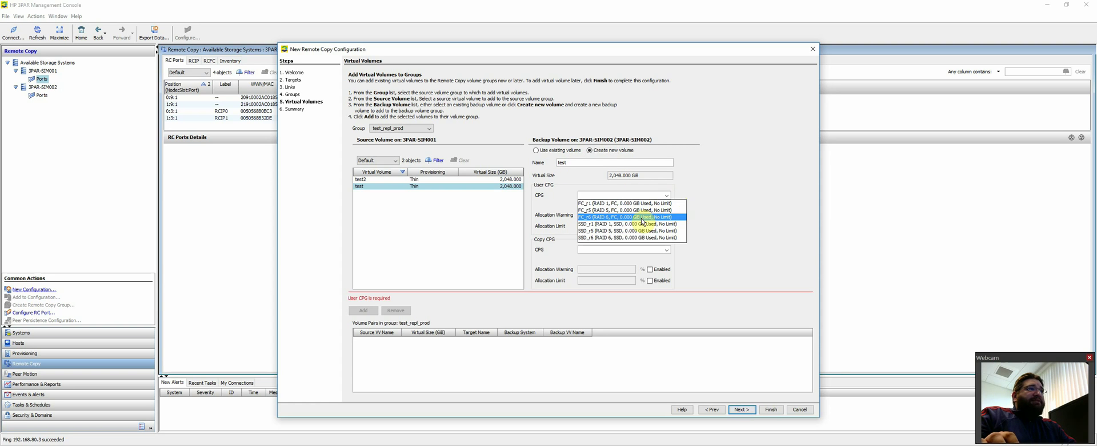
left_click(611, 210)
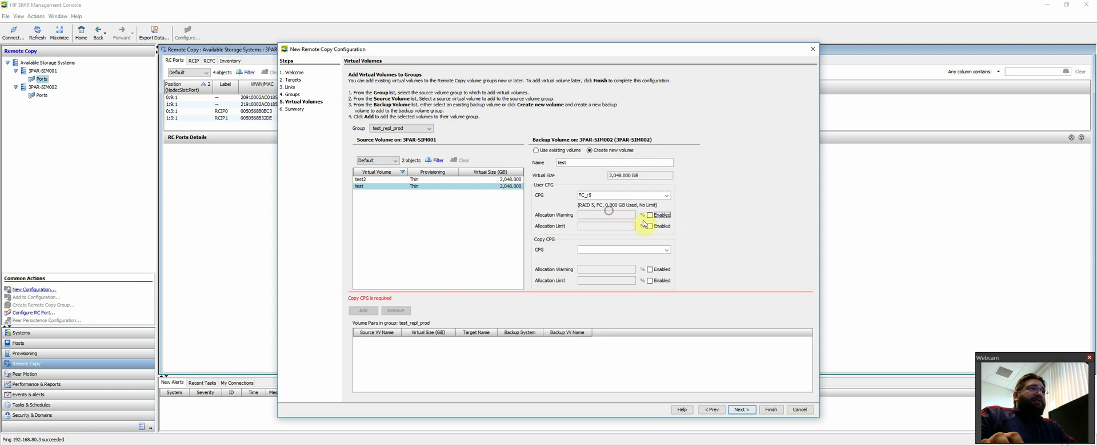
left_click(667, 250)
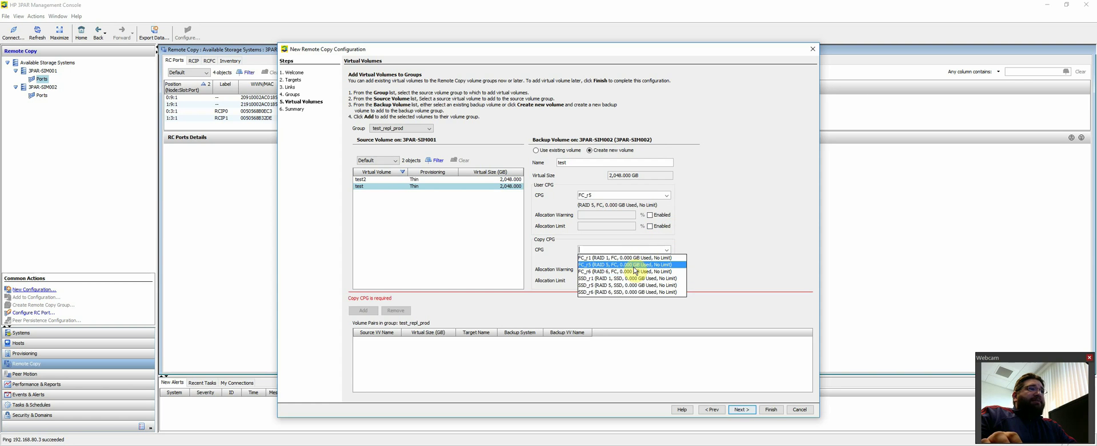
left_click(633, 268)
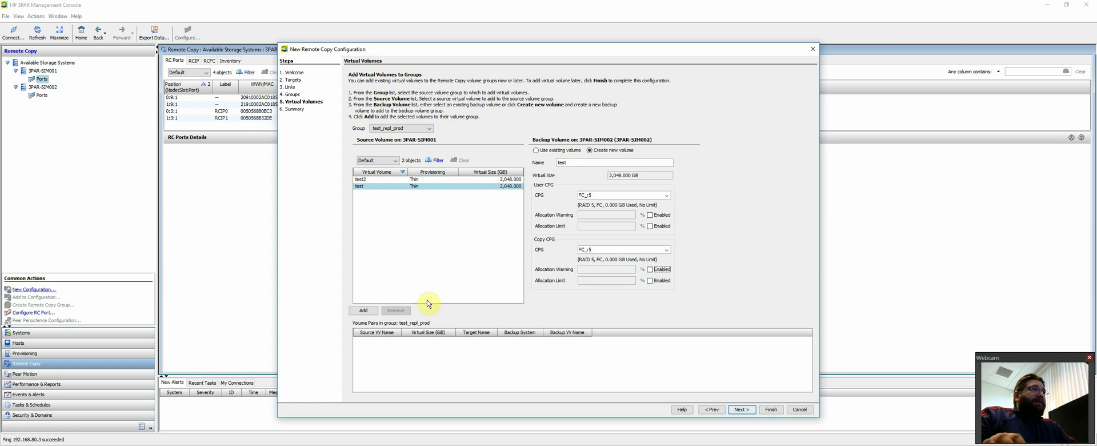
left_click(369, 311)
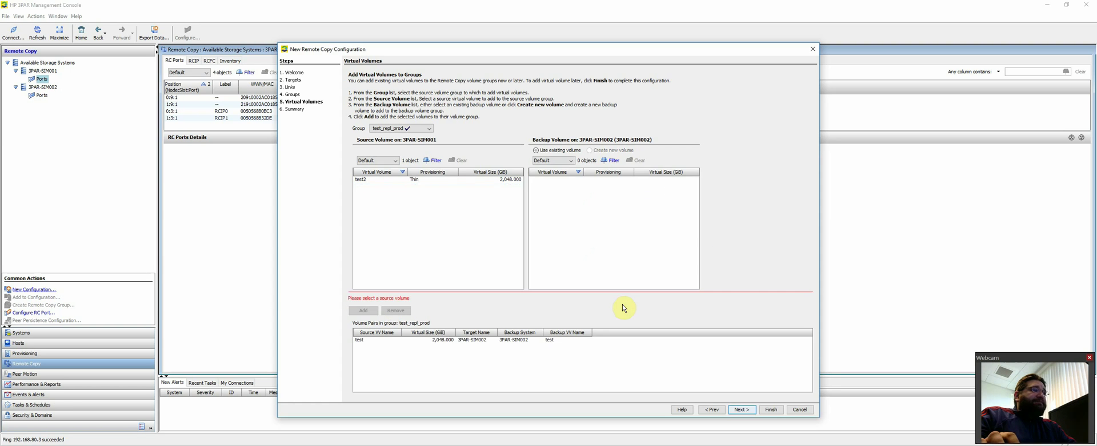
left_click(468, 341)
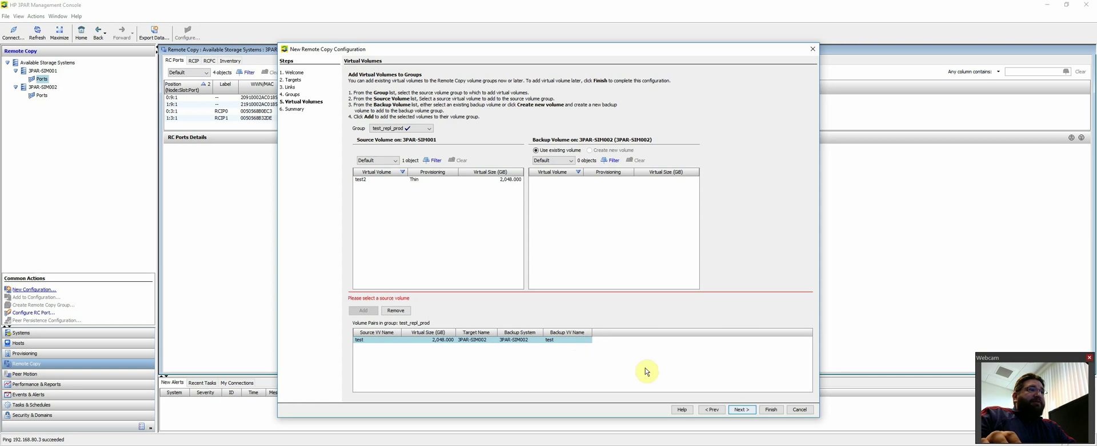
Step: Review the configuration summary and finish creating the Remote Copy configuration
left_click(742, 410)
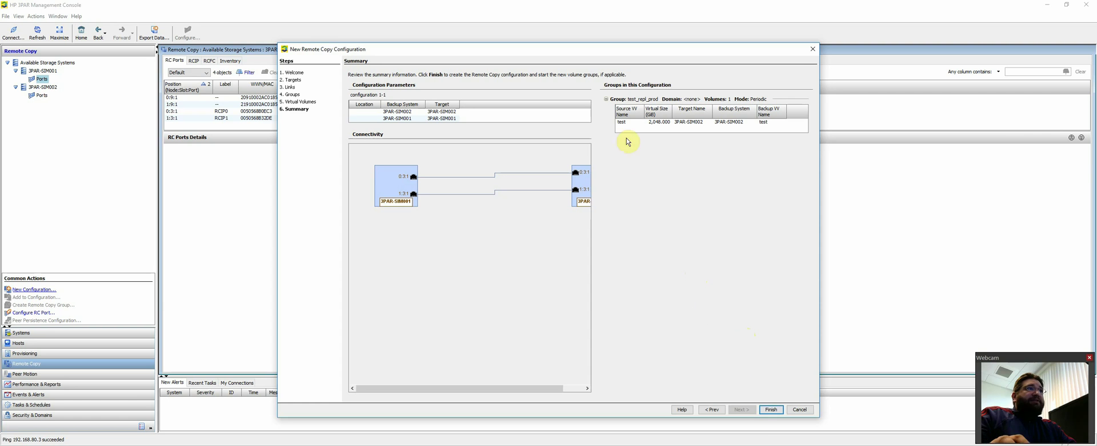
left_click(776, 413)
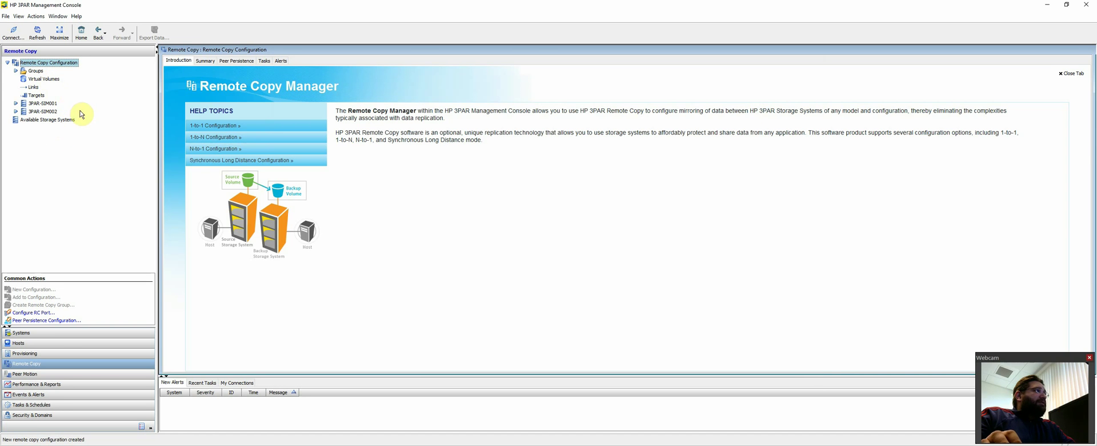
Step: Refresh the Remote Copy Groups view, select test_repl_prod and widen the Group column
left_click(35, 71)
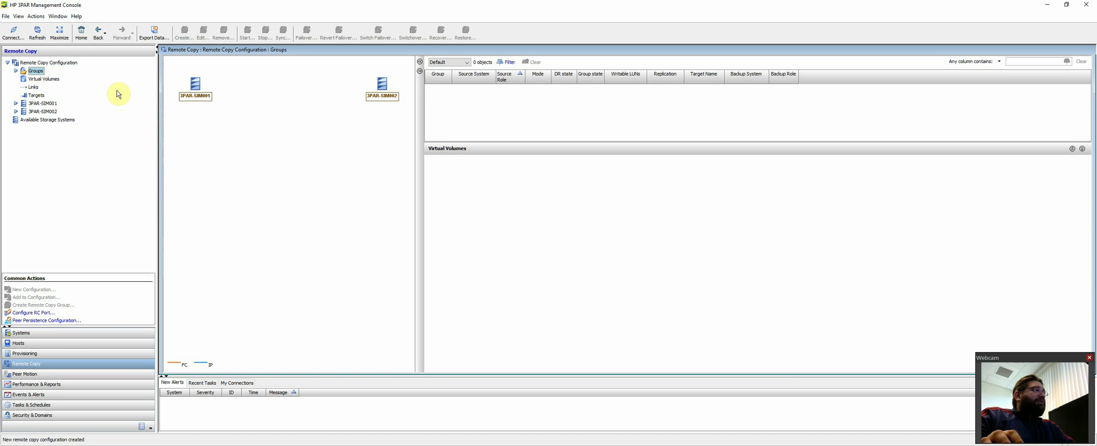
left_click(16, 70)
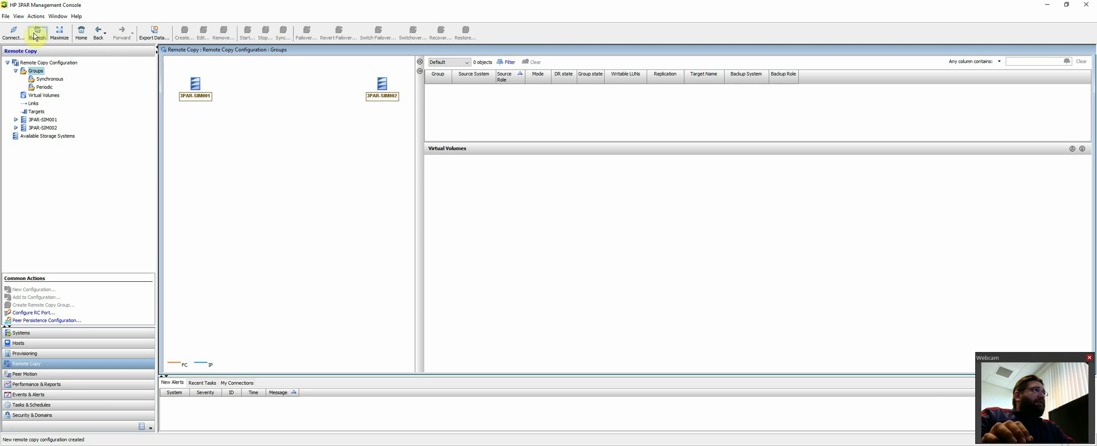
left_click(36, 34)
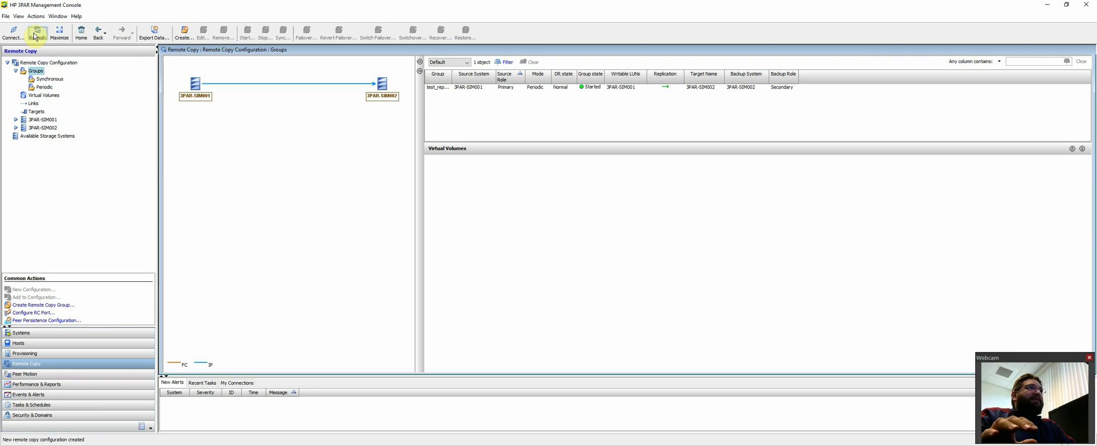
left_click(455, 86)
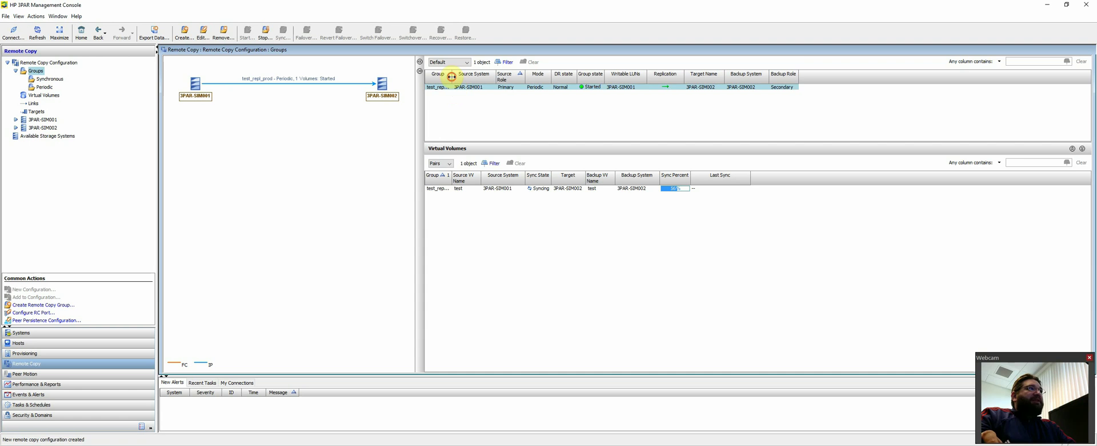
left_click_drag(452, 76, 466, 75)
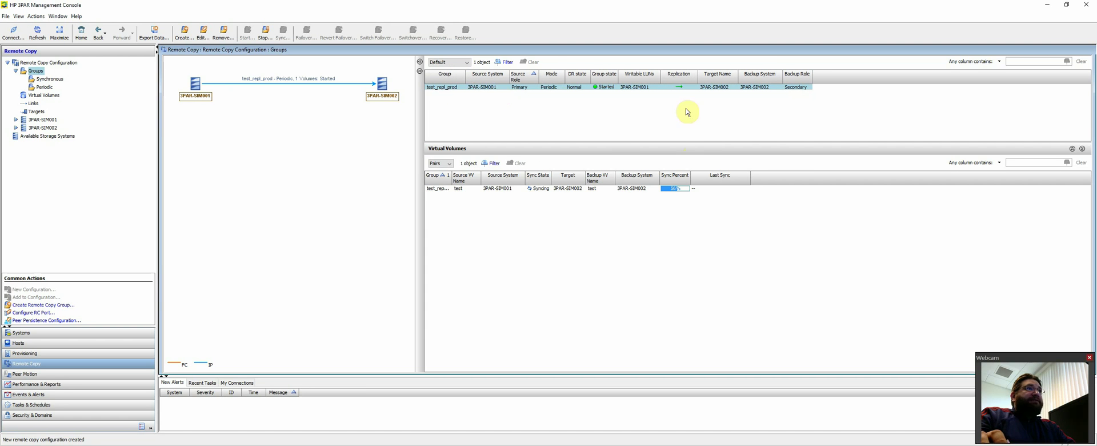
Step: Inspect the syncing test volume pair, then check the Synchronous and Periodic group lists
left_click(628, 189)
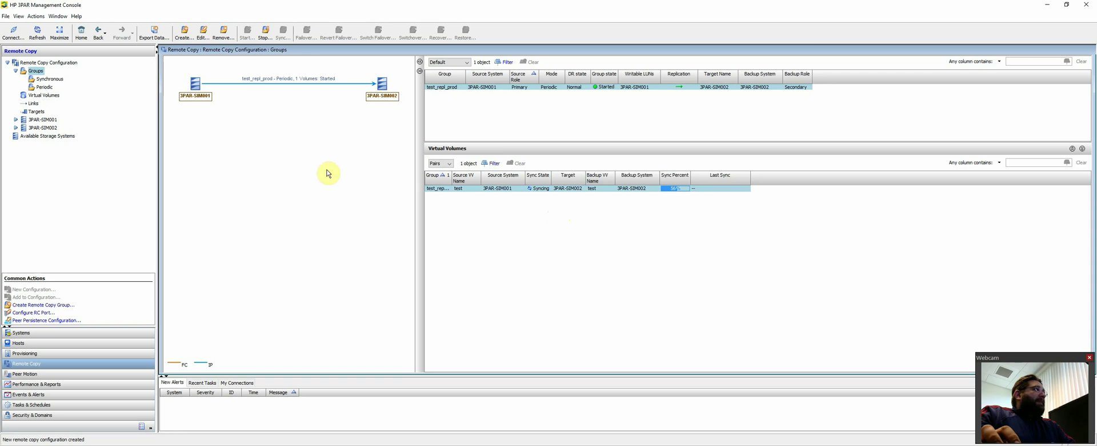
left_click(52, 80)
left_click(45, 87)
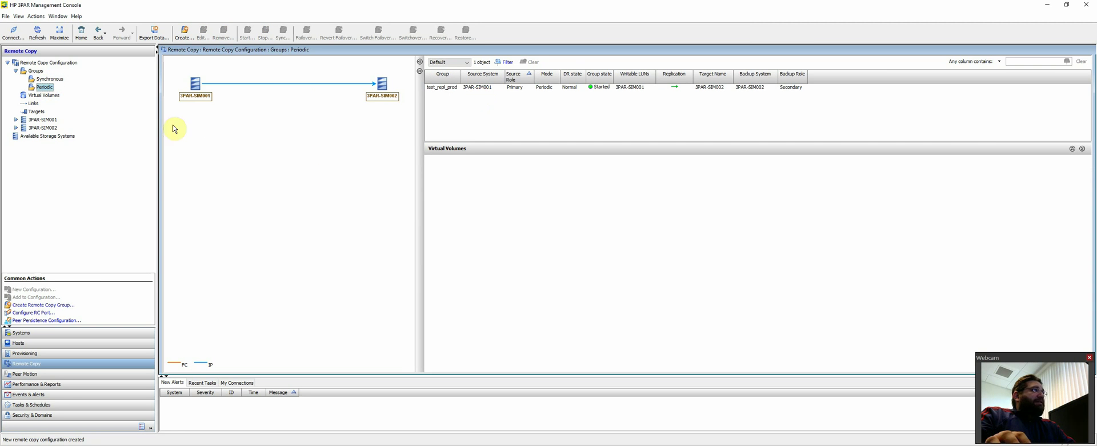
Step: In Remote Copy Virtual Volumes, expand test and view details of snapshot rcpy.2.2.2 and volume test
left_click(51, 95)
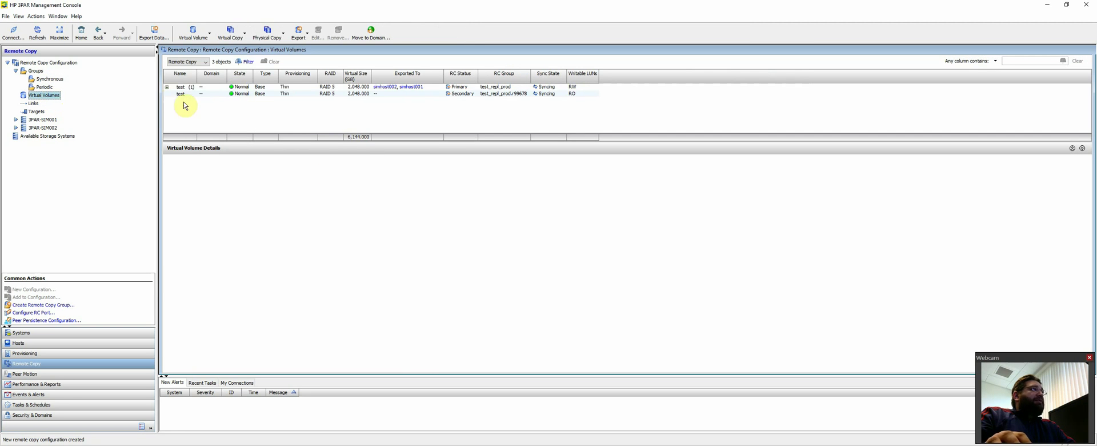
left_click(167, 86)
left_click_drag(196, 74, 227, 75)
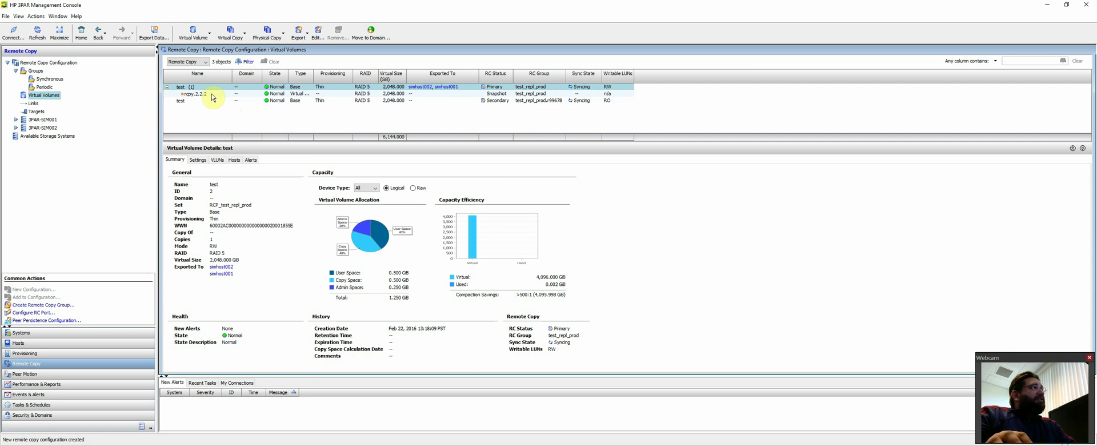
left_click(197, 94)
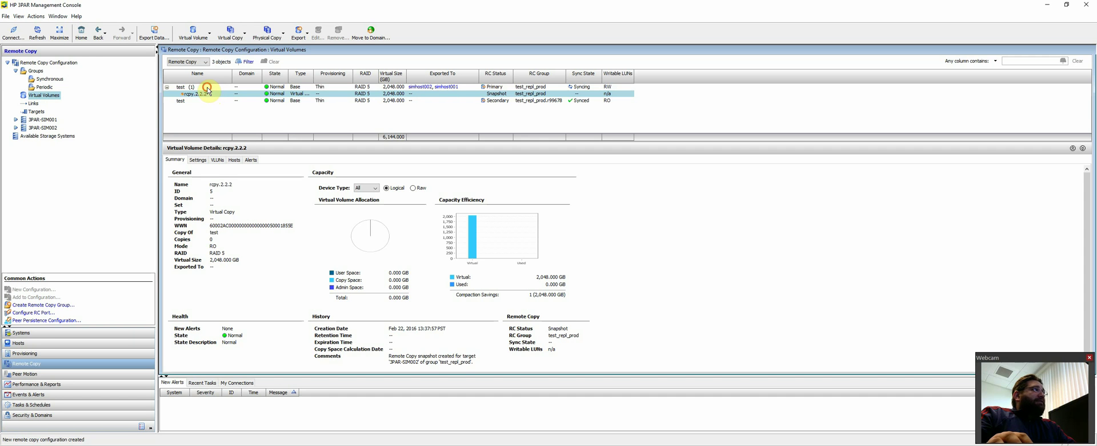
left_click(208, 88)
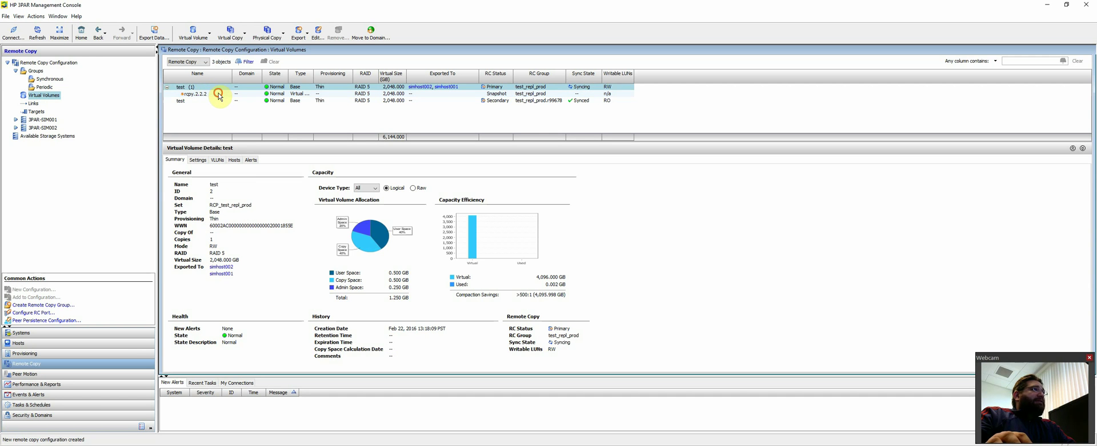
Step: Recheck the rcpy.2.2.2 snapshot, then review the Remote Copy links and targets
left_click(218, 94)
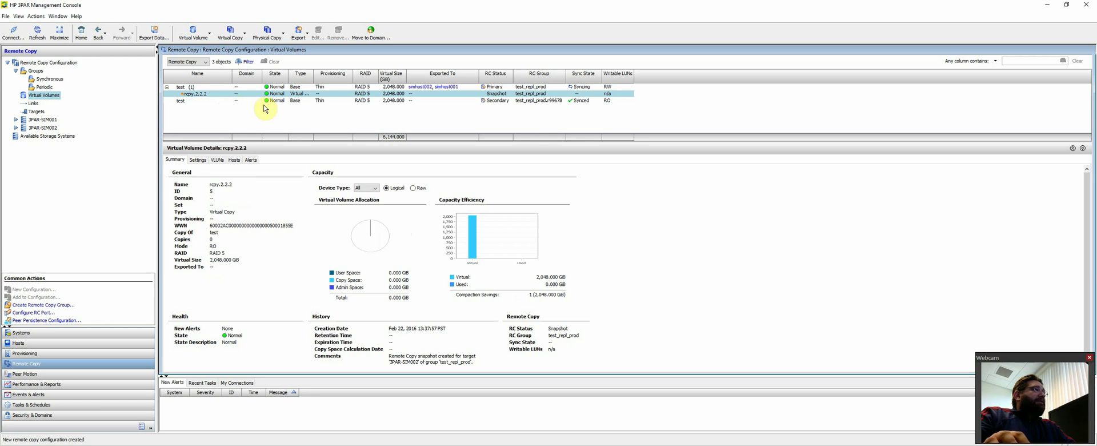
left_click(33, 103)
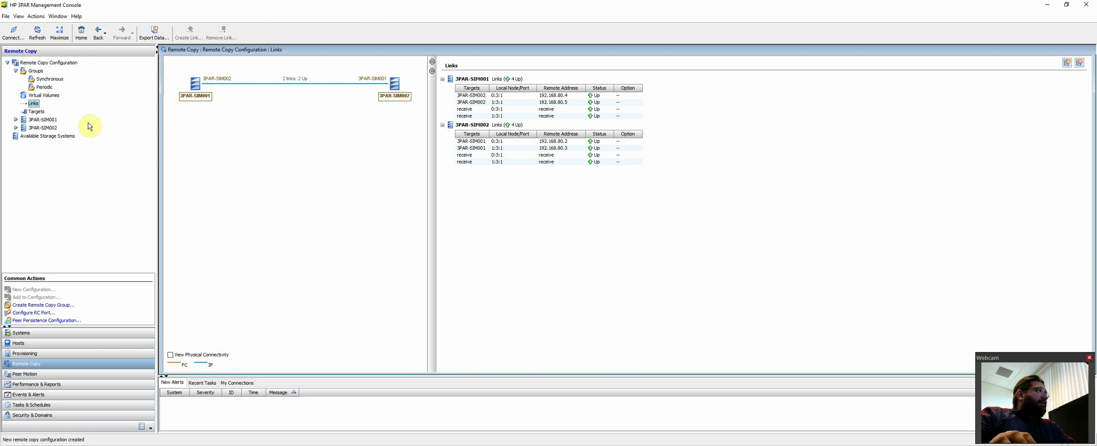
left_click(36, 112)
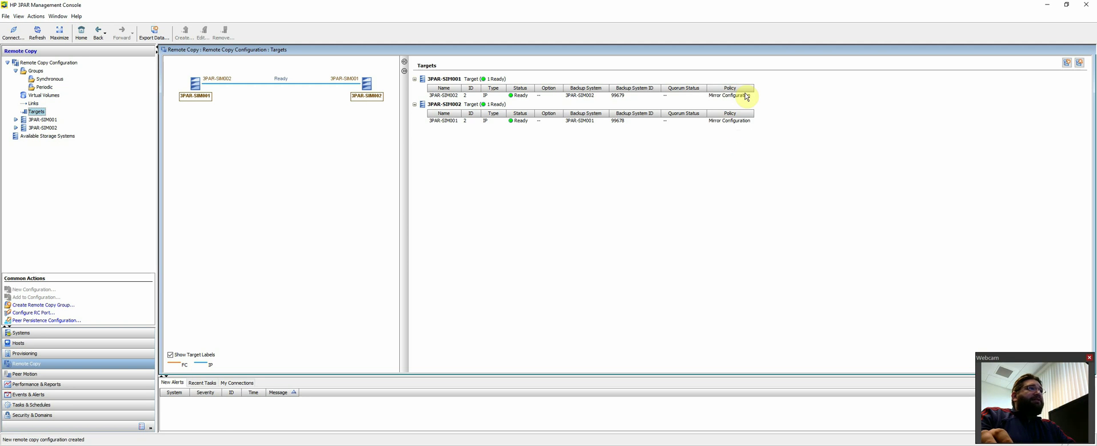
Step: Inspect the remote copy ports of 3PAR-SIM001 and 3PAR-SIM002, then return to Periodic groups
double_click(43, 120)
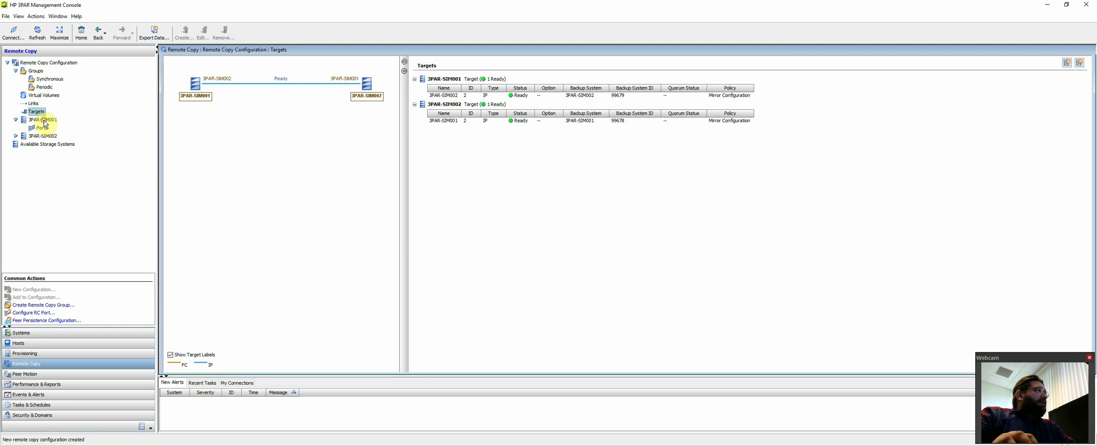
left_click(41, 127)
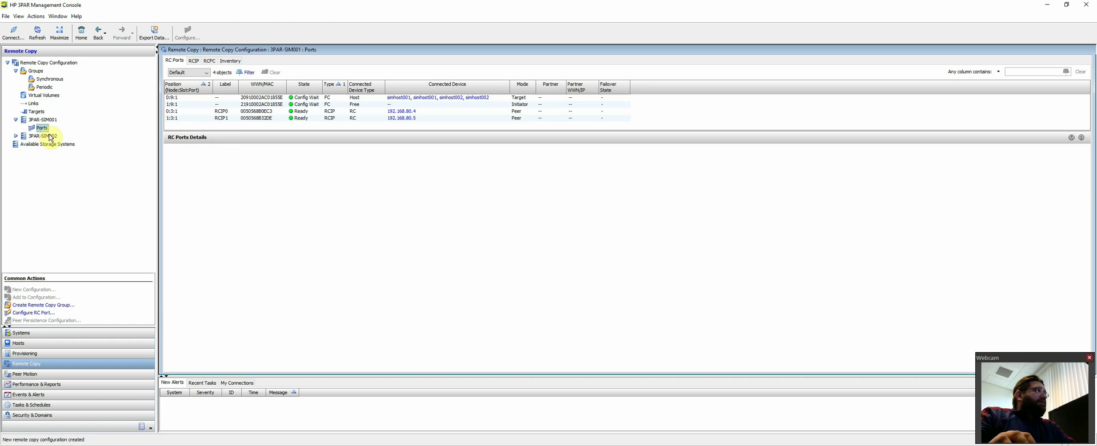
double_click(45, 136)
left_click(42, 144)
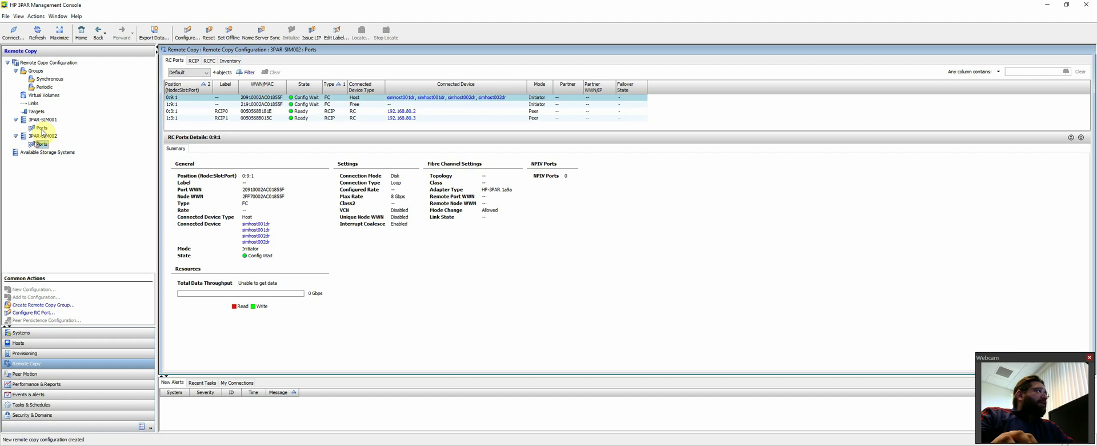
left_click(44, 87)
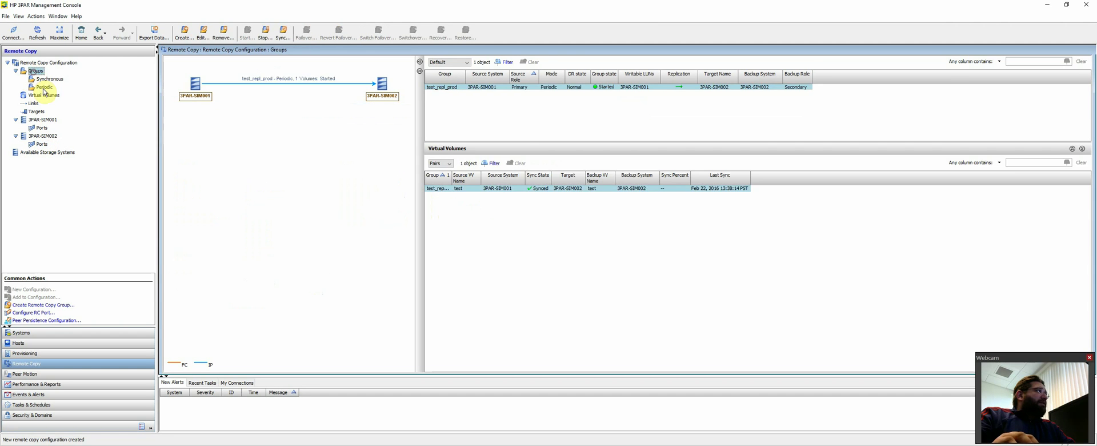
Step: Select test_repl_prod and its synced test → test volume pair on 3PAR-SIM002
left_click(468, 90)
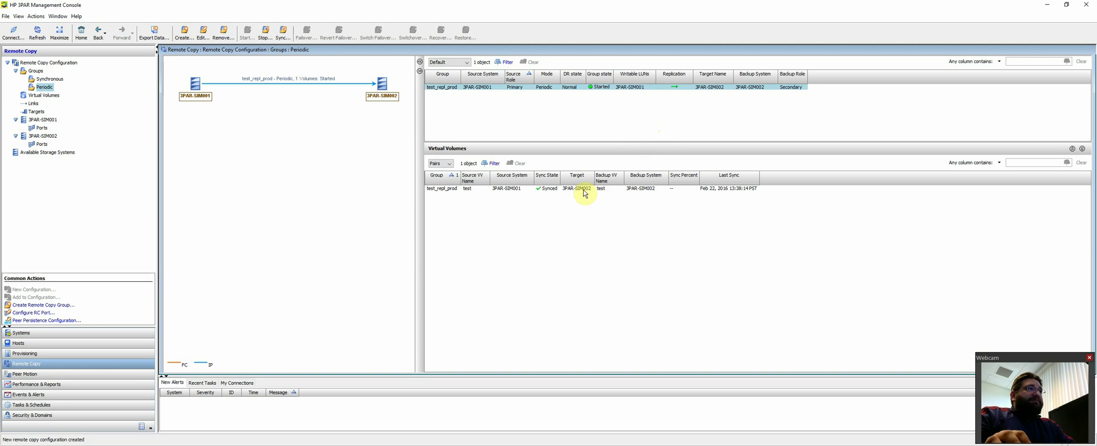
left_click(617, 188)
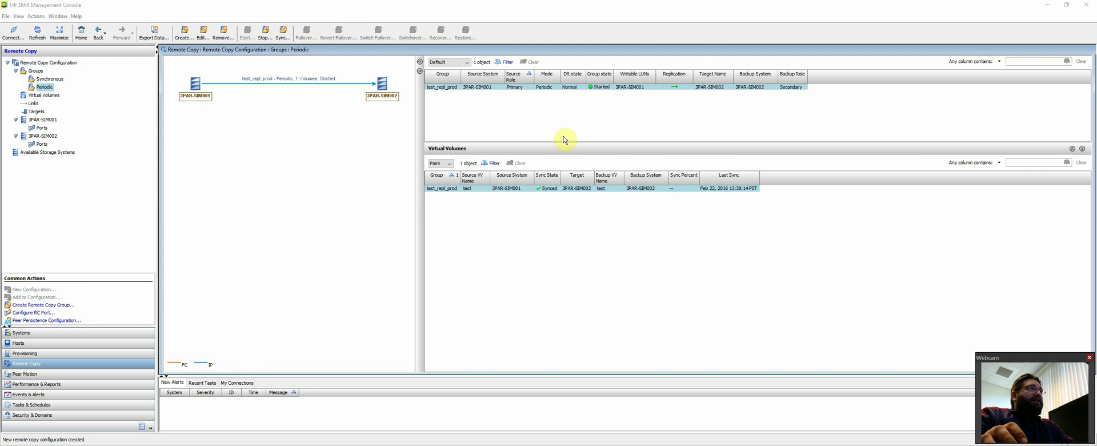
left_click(577, 121)
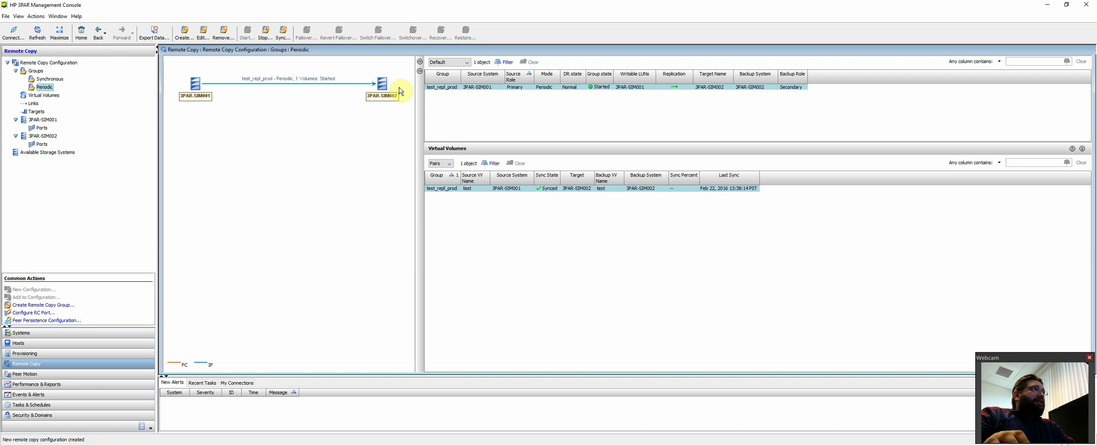
Step: Stop replication for the test_repl_prod group and confirm it
left_click(266, 32)
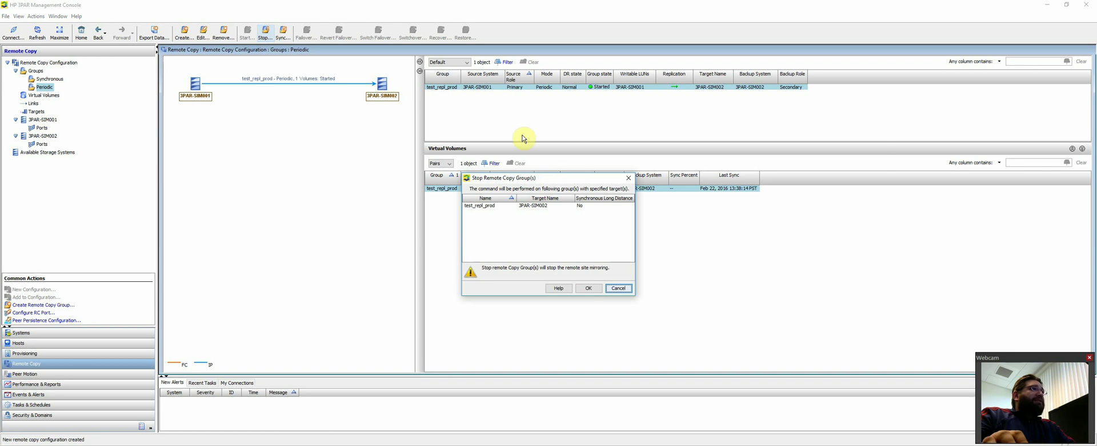
left_click(588, 288)
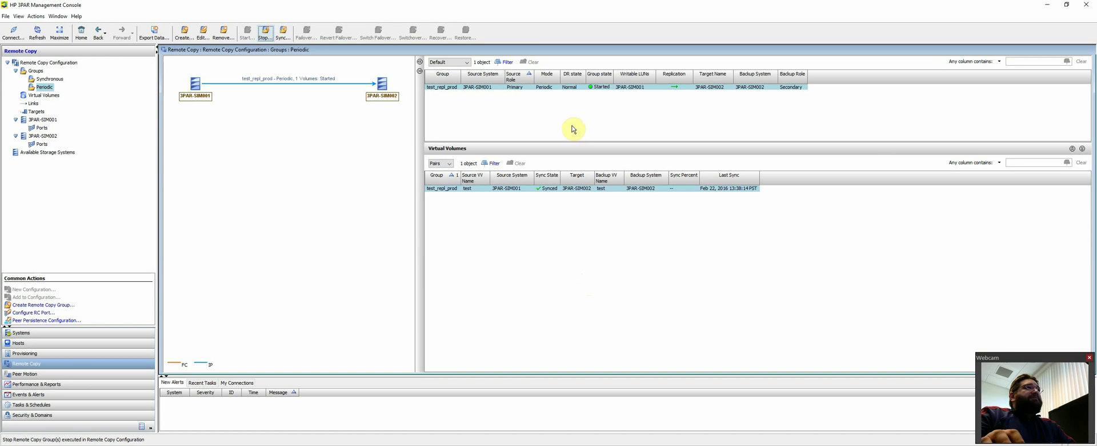
right_click(569, 87)
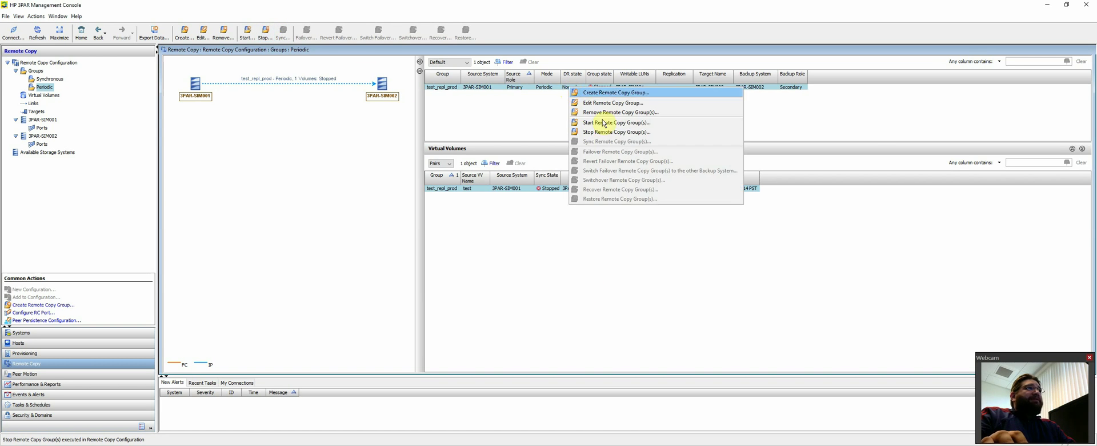
left_click(539, 123)
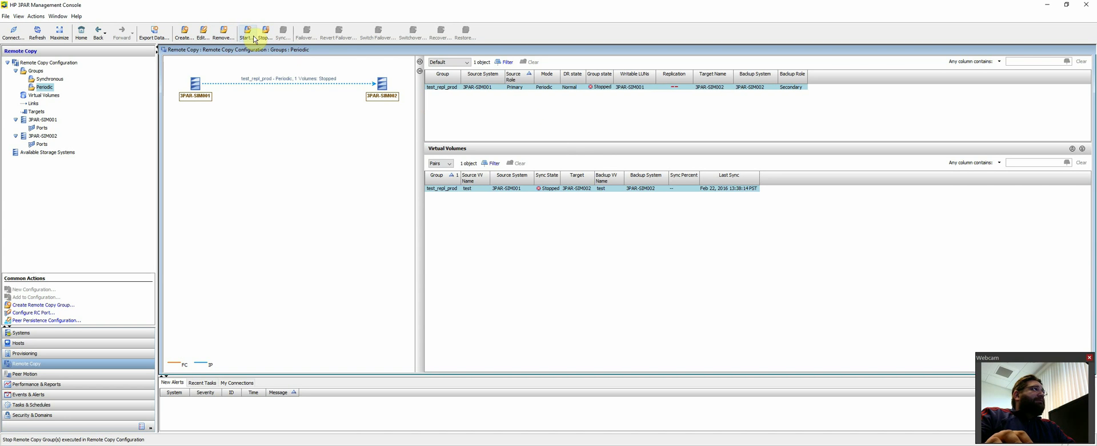
Step: Fail over test_repl_prod to the DR system, approving 3PAR-SIM002 becoming writable as Primary-Rev
left_click(490, 89)
right_click(490, 89)
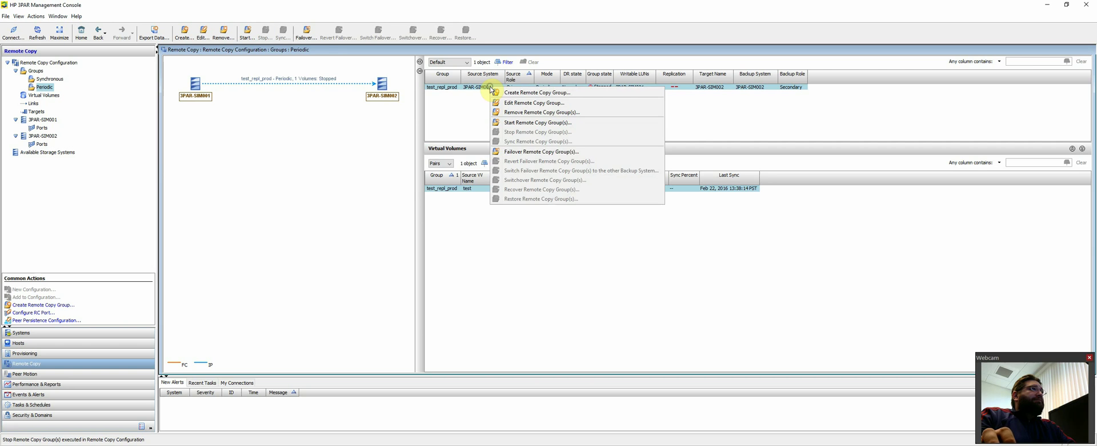
left_click(541, 152)
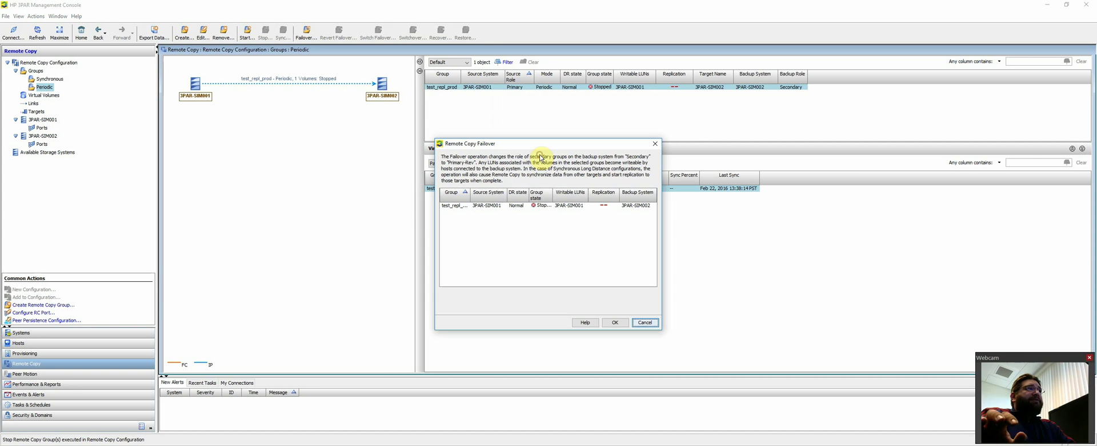
left_click(616, 324)
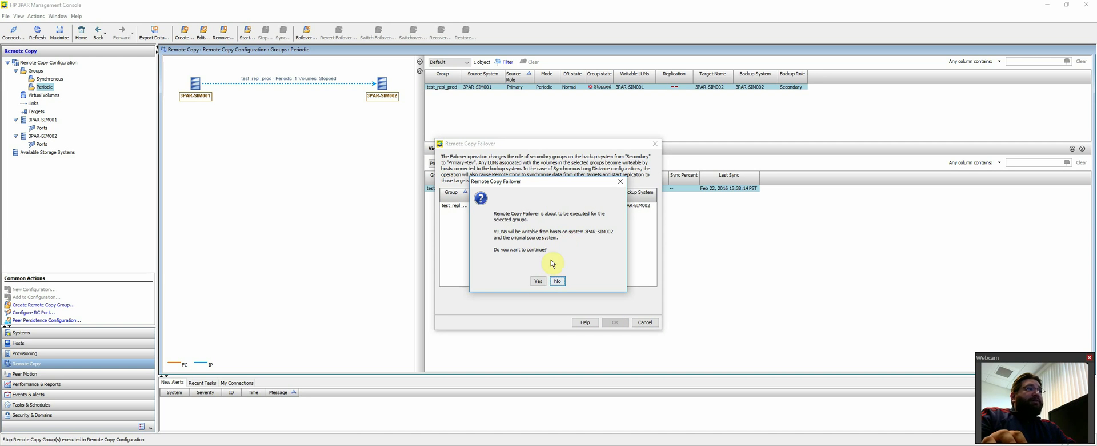
left_click(538, 282)
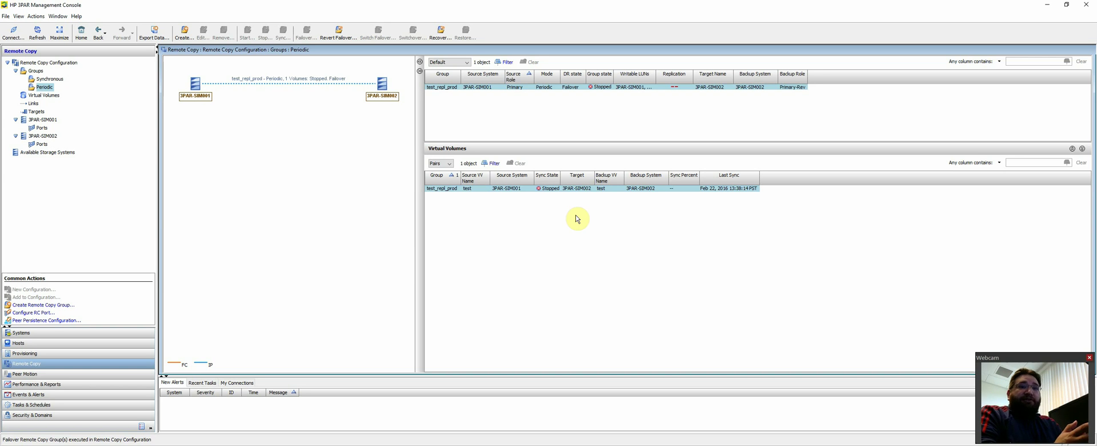
Step: Recover test_repl_prod from 3PAR-SIM002, confirming the settings and approving the operation
right_click(588, 88)
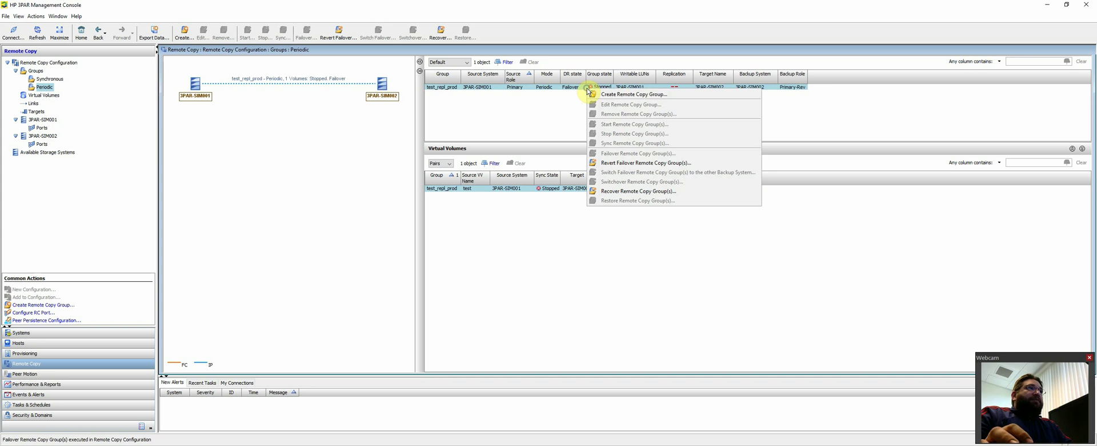
left_click(638, 192)
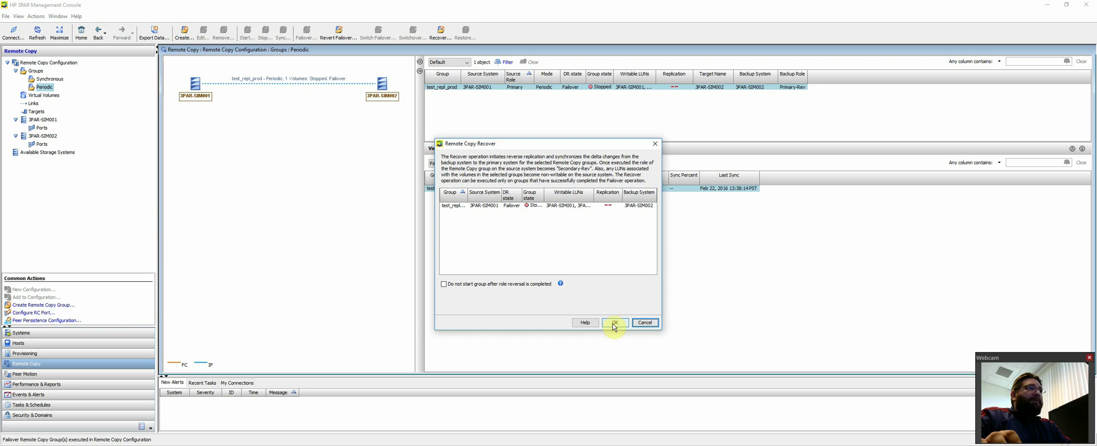
left_click(614, 325)
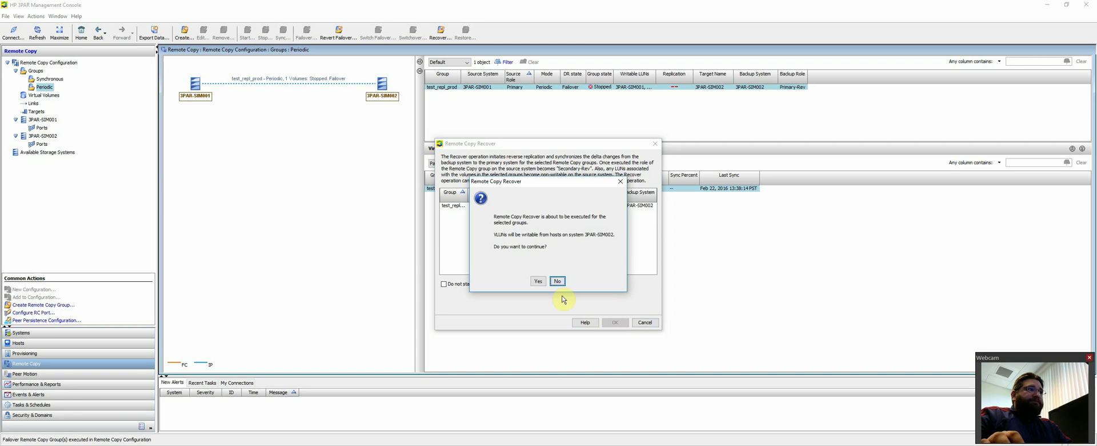
left_click(540, 281)
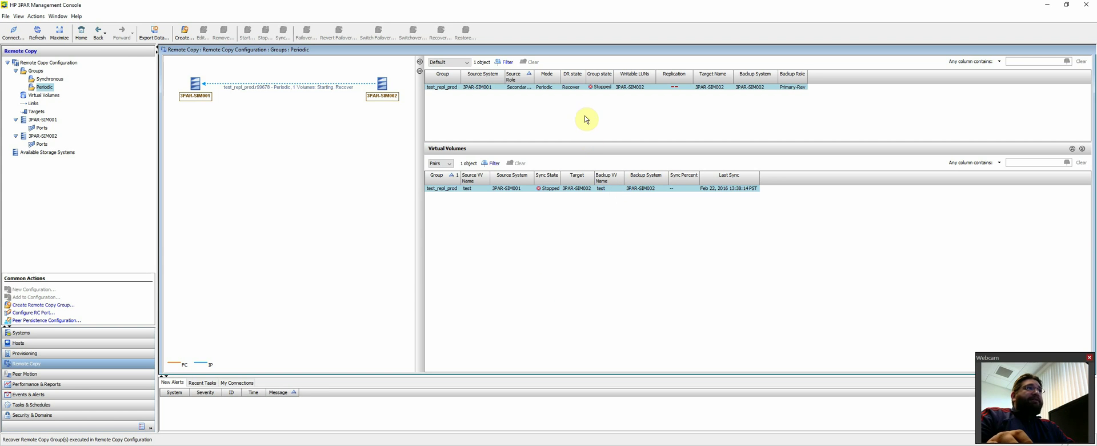
Step: Refresh until test_repl_prod shows Started and volume test Synced, last synced 13:41:12 PST
left_click(37, 32)
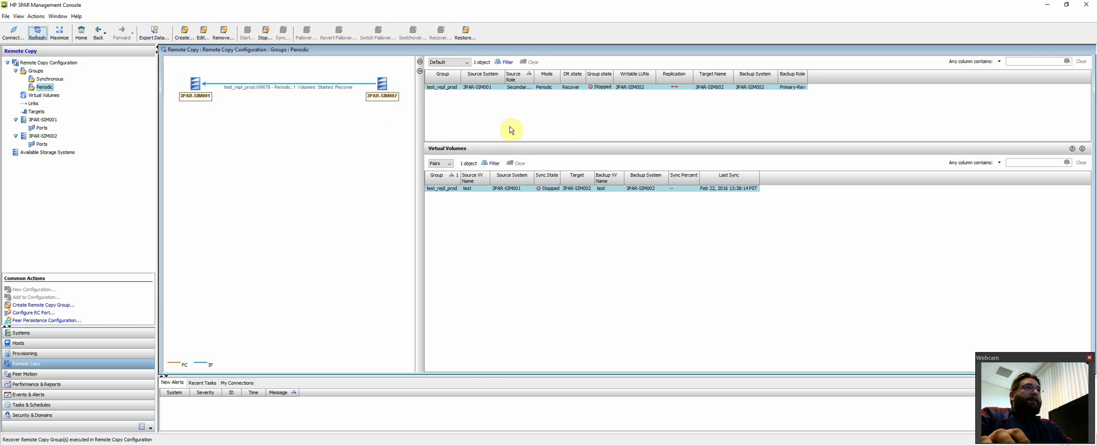
right_click(576, 87)
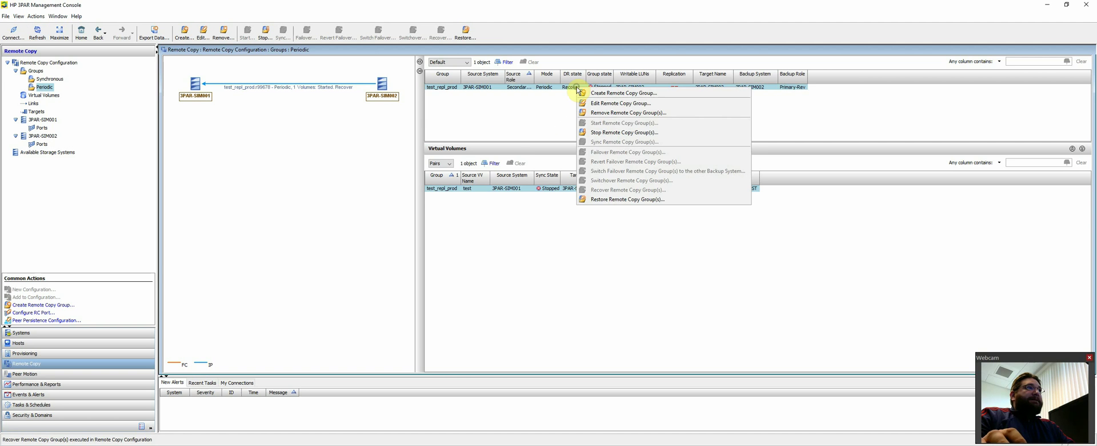
left_click(555, 115)
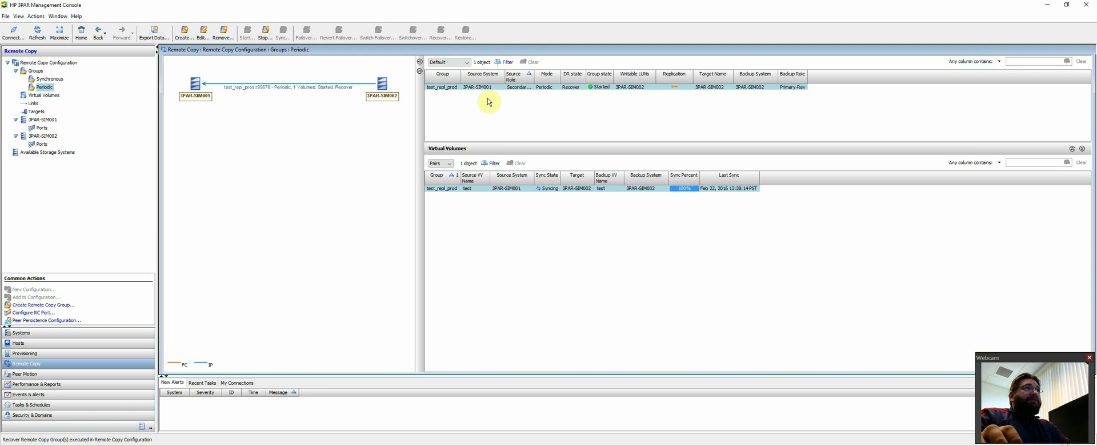
left_click(37, 33)
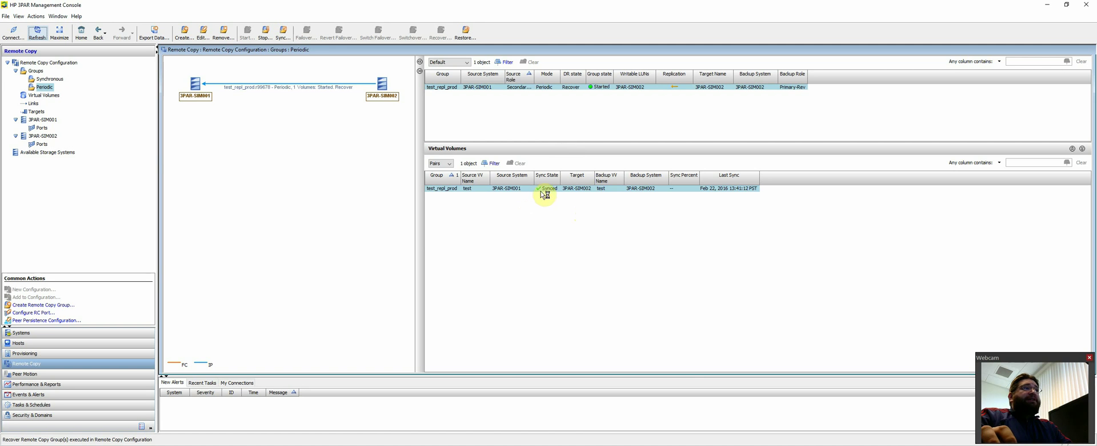
Step: Restore test_repl_prod so 3PAR-SIM001 is Primary again, then refresh the status
right_click(577, 87)
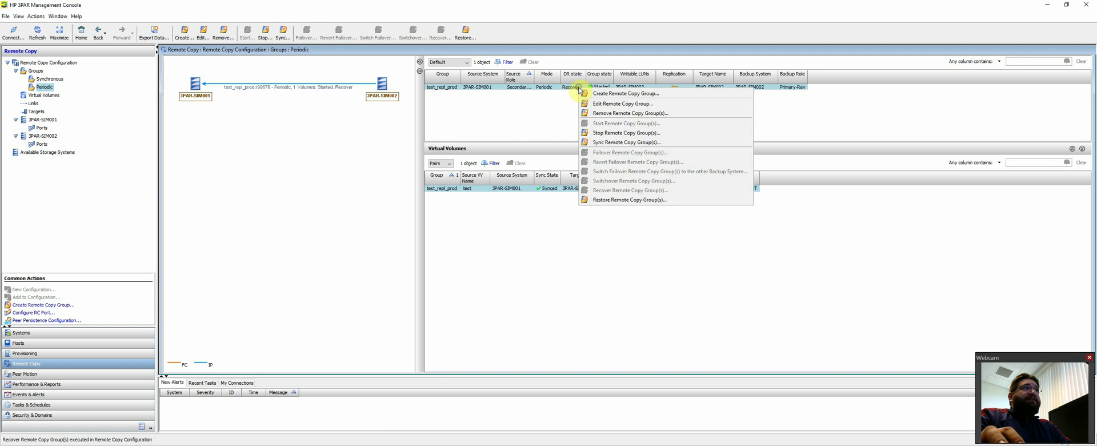
left_click(637, 201)
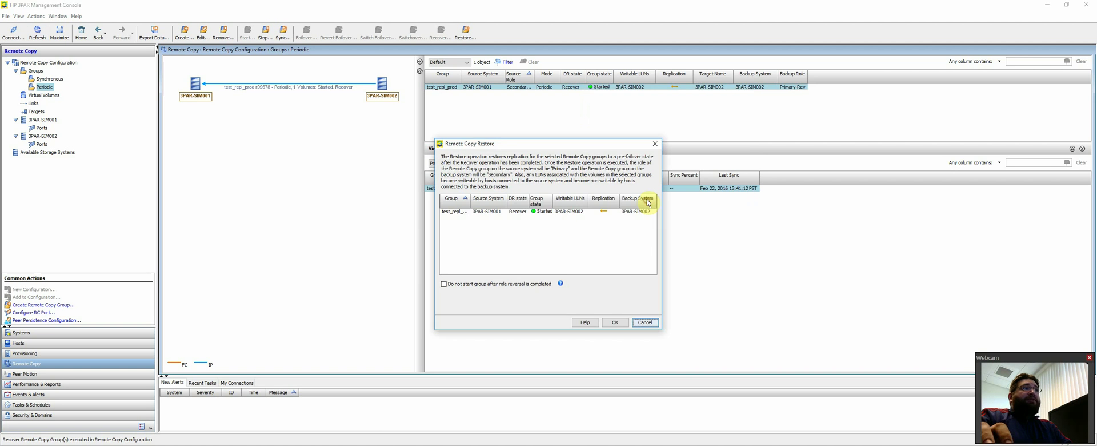
left_click(616, 322)
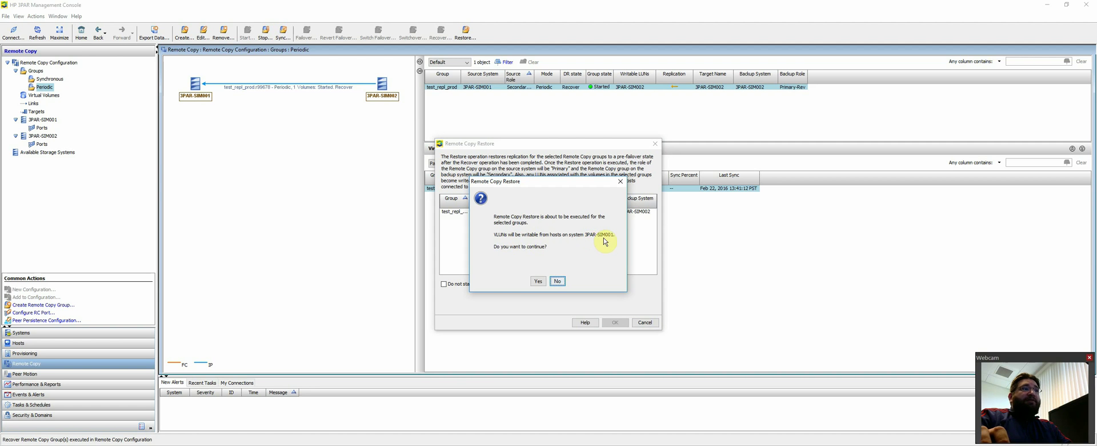
left_click(540, 281)
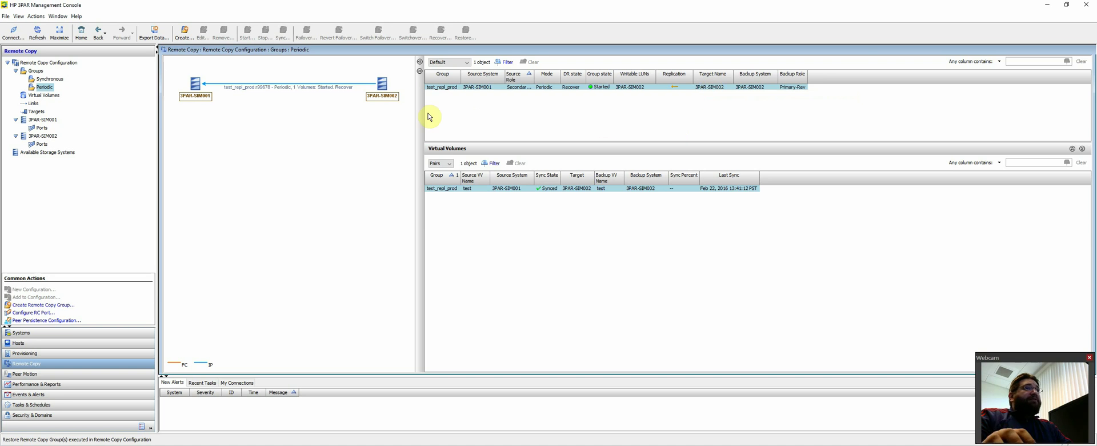
left_click(35, 38)
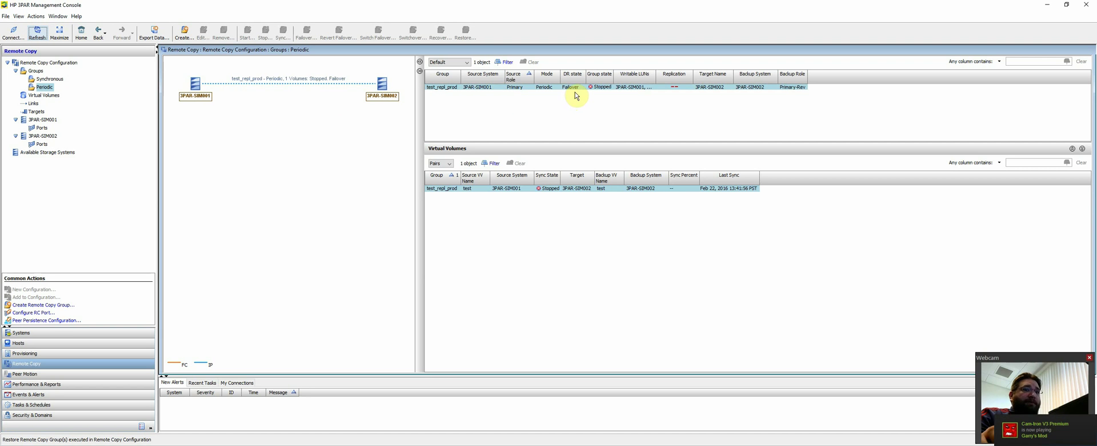
left_click(39, 32)
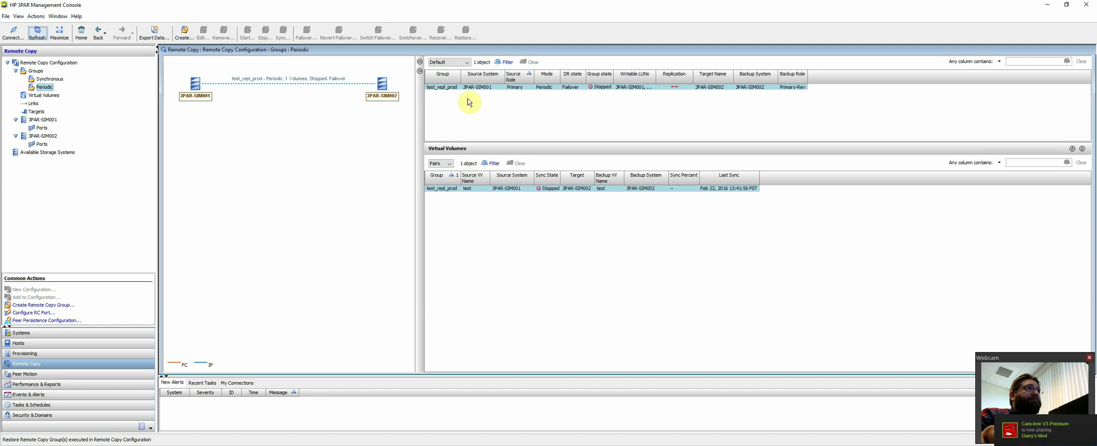
right_click(544, 87)
left_click(512, 113)
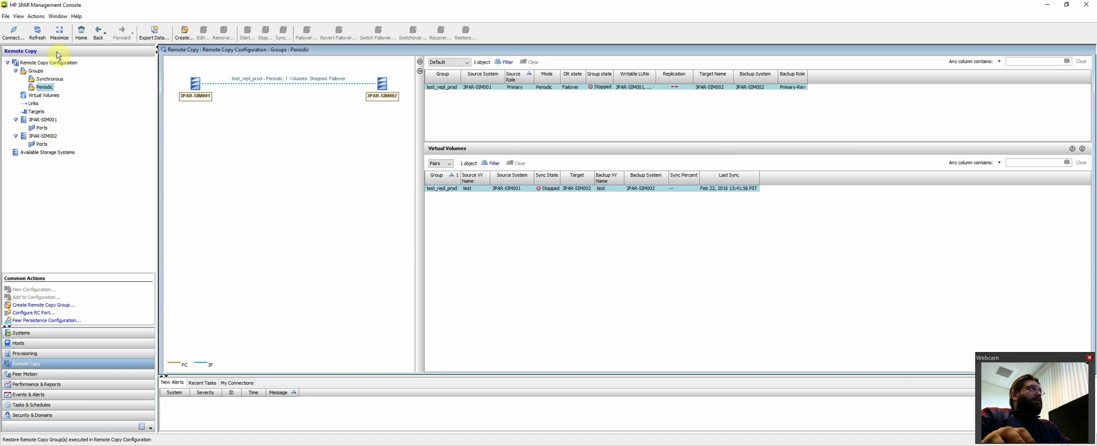
left_click(37, 32)
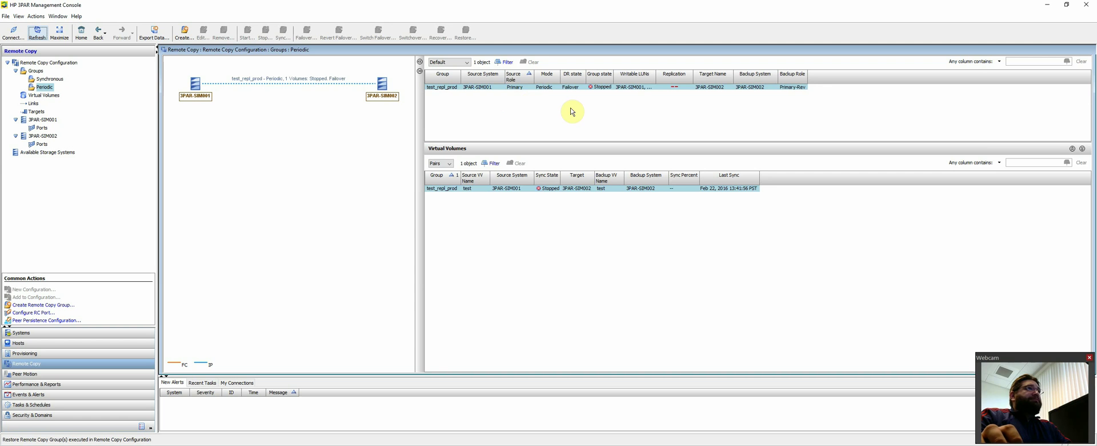